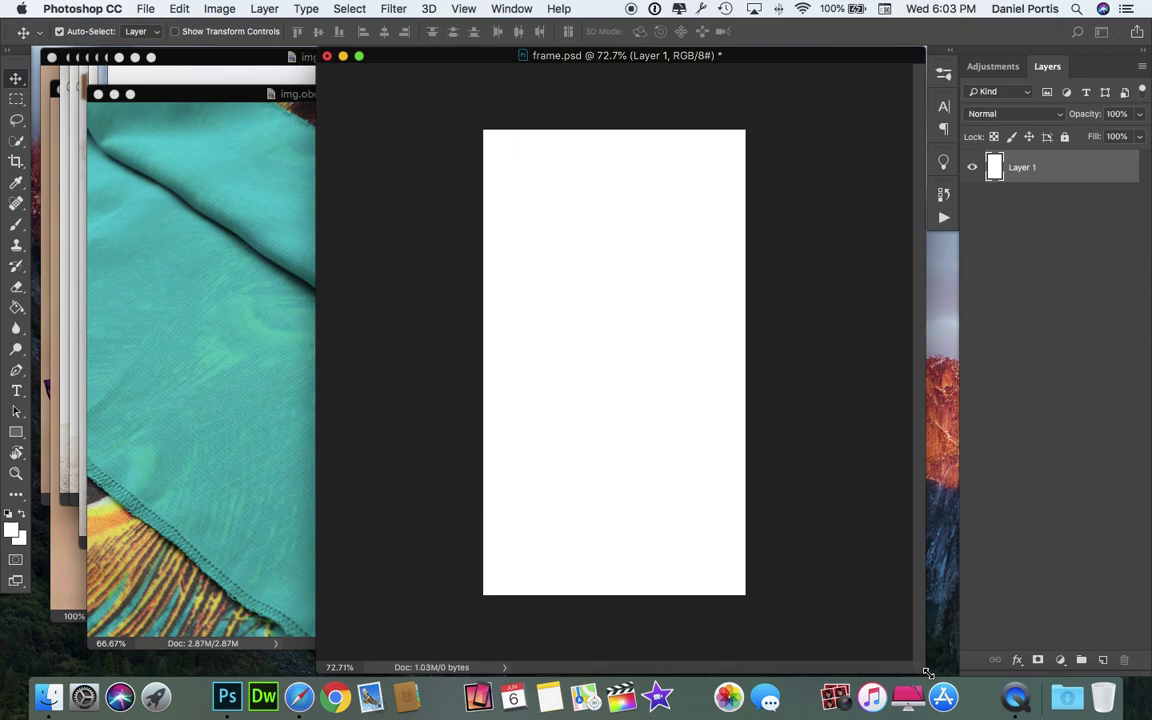
- Shrink and reposition the frame.psd window, then close the teal fabric photo img.oberlo-9
left_click_drag(928, 673, 678, 585)
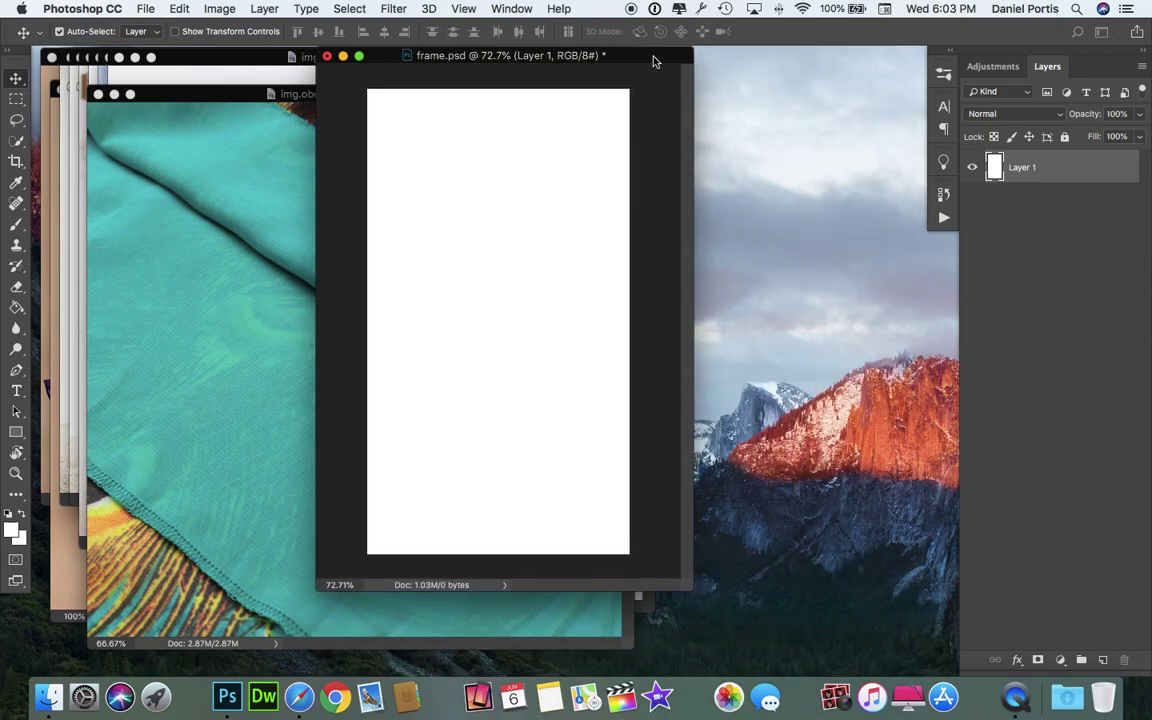
left_click_drag(653, 62, 845, 130)
left_click(356, 186)
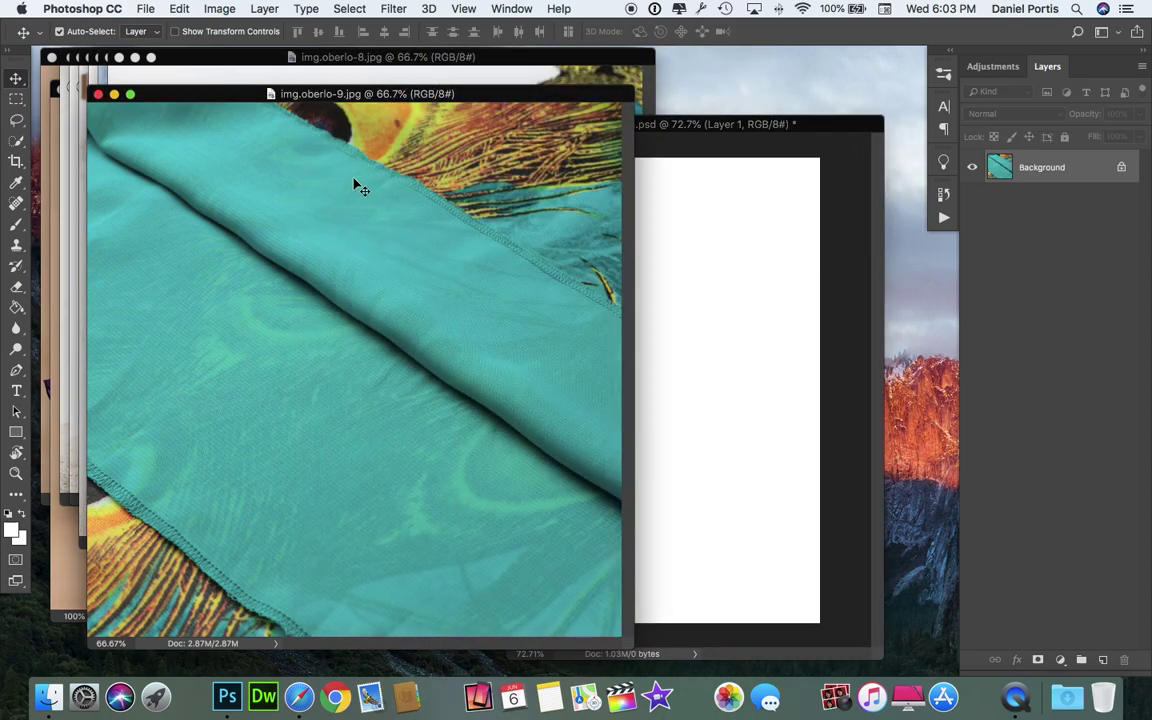
left_click(98, 94)
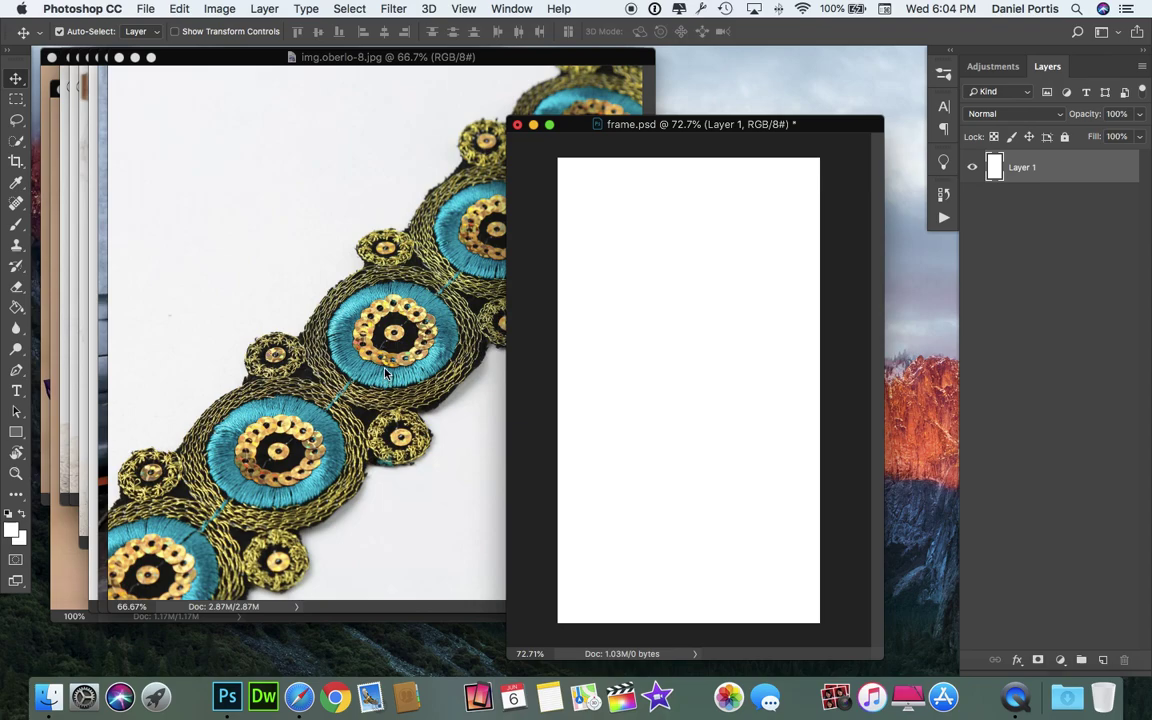
- Drag the embroidery photo into frame.psd as a new layer and convert it to a smart object
left_click(386, 373)
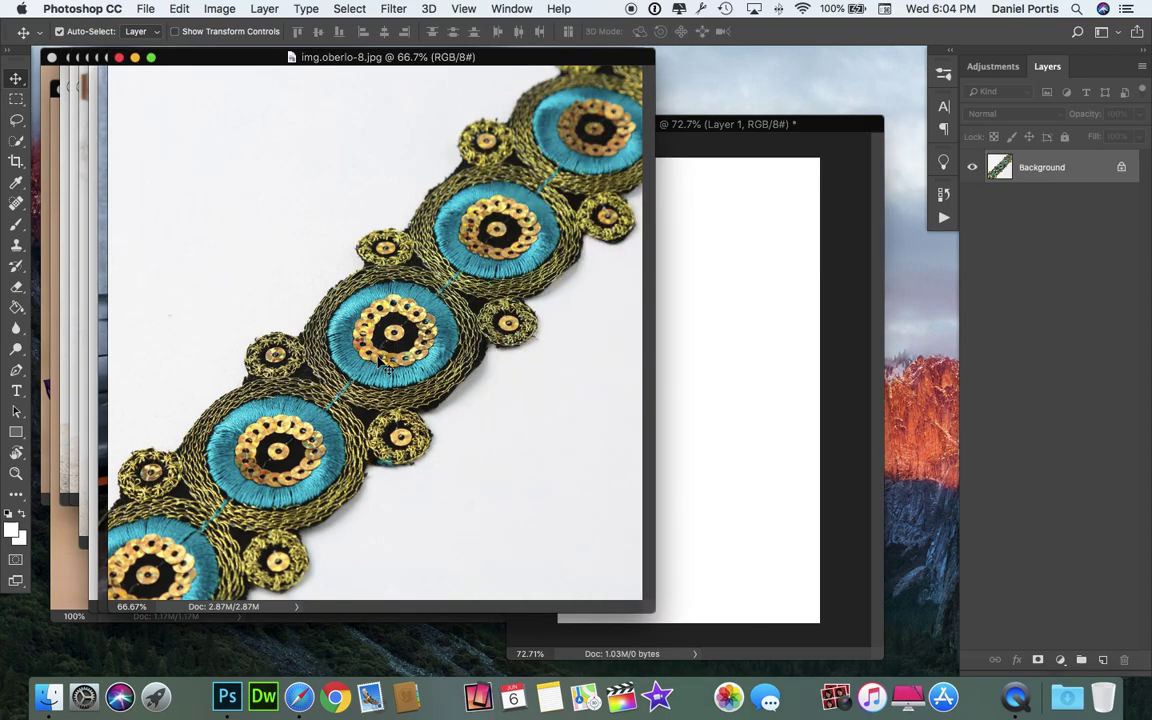
left_click_drag(386, 366, 715, 452)
right_click(948, 152)
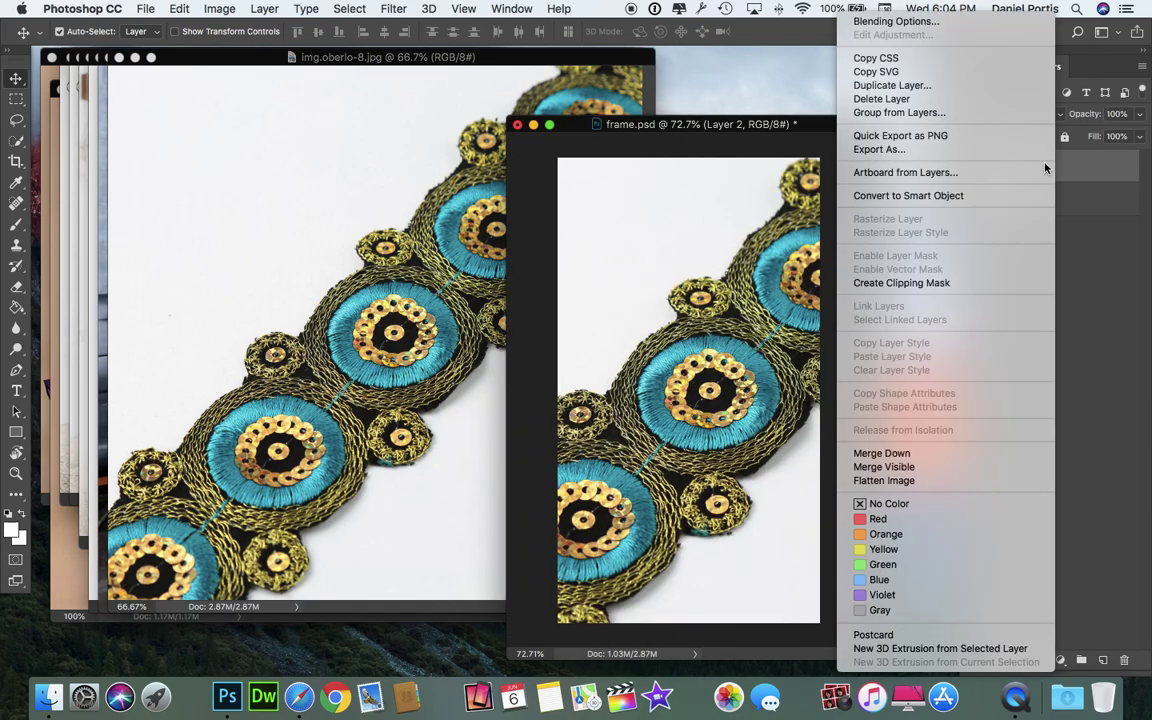
left_click(955, 195)
- Scale the embroidery smart object down to about 82% and apply the transform
key("ctrl+t")
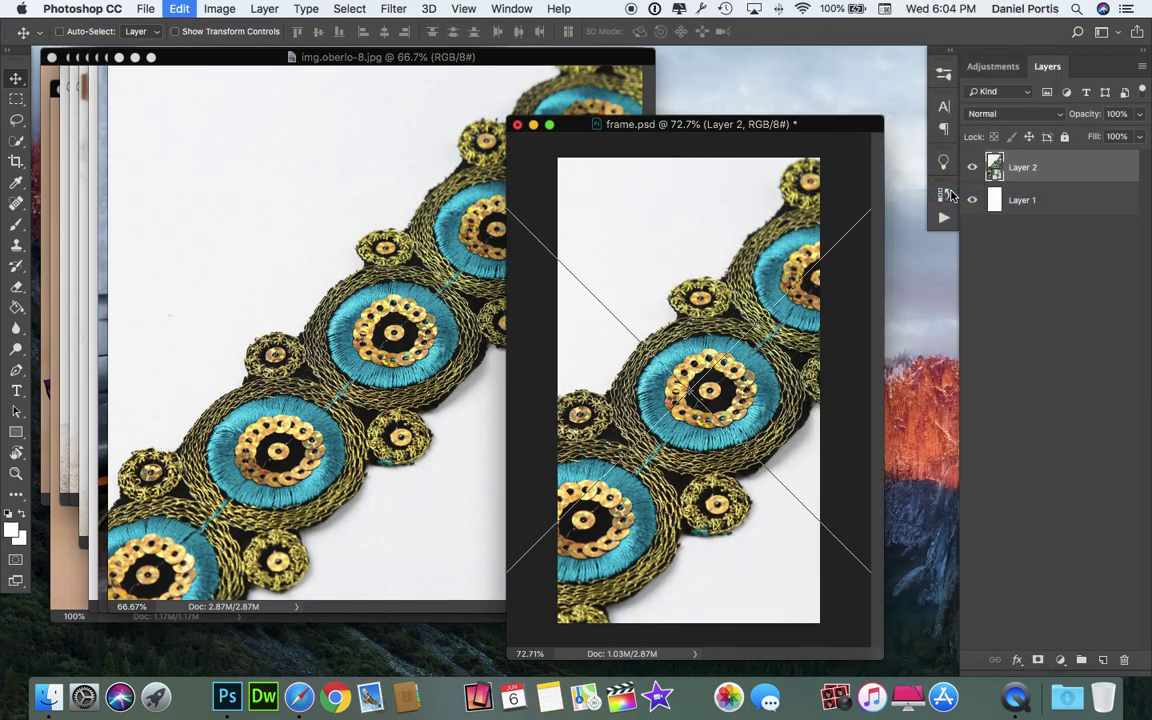
key("ctrl+0")
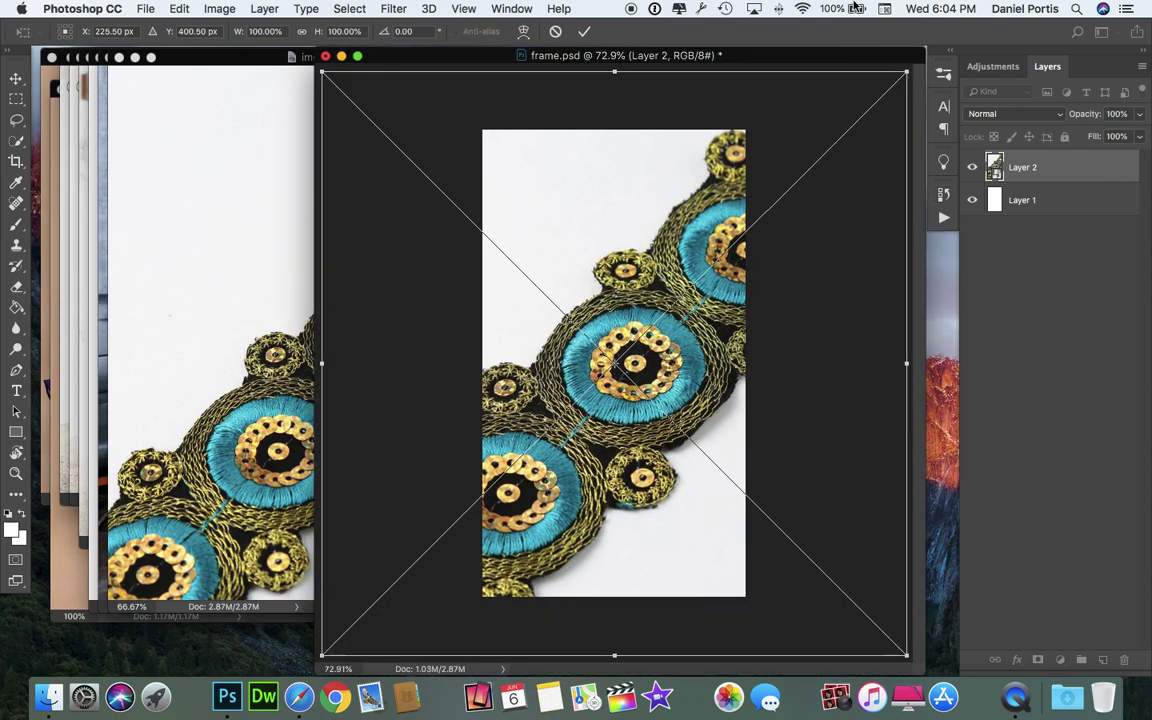
left_click_drag(907, 72, 850, 119)
key("Return")
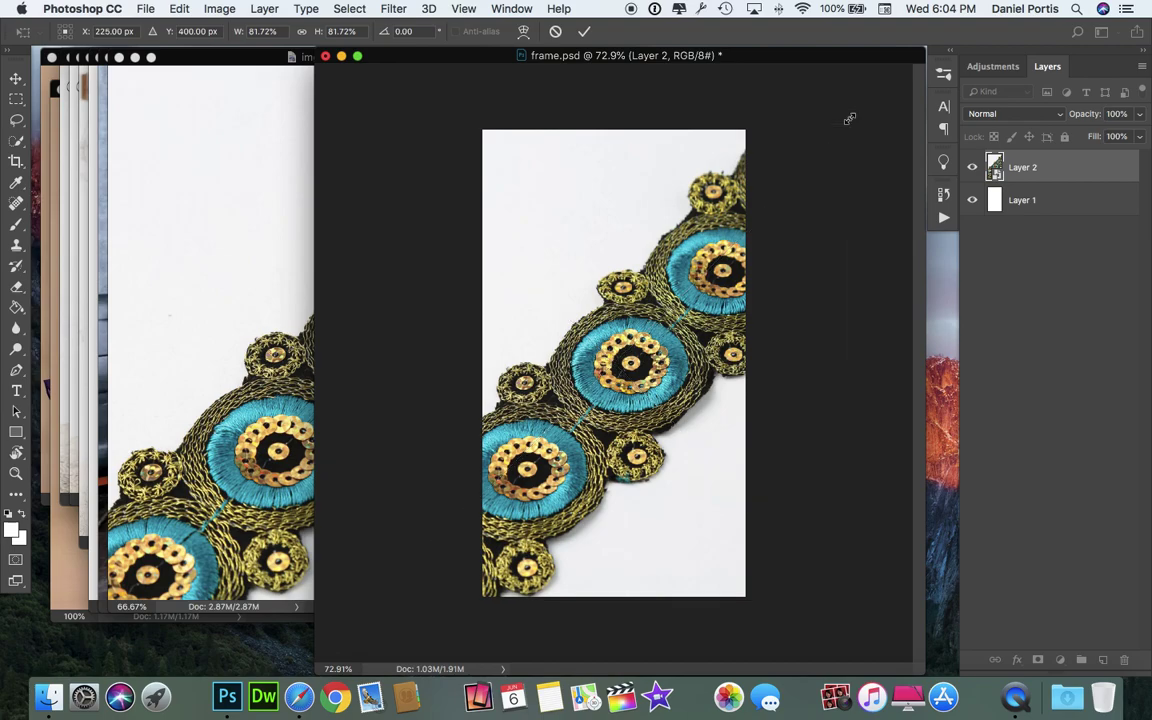
- Export frame.psd through Save for Web at Original settings as backless_dresses_4.jpg
key("super+alt+shift+s")
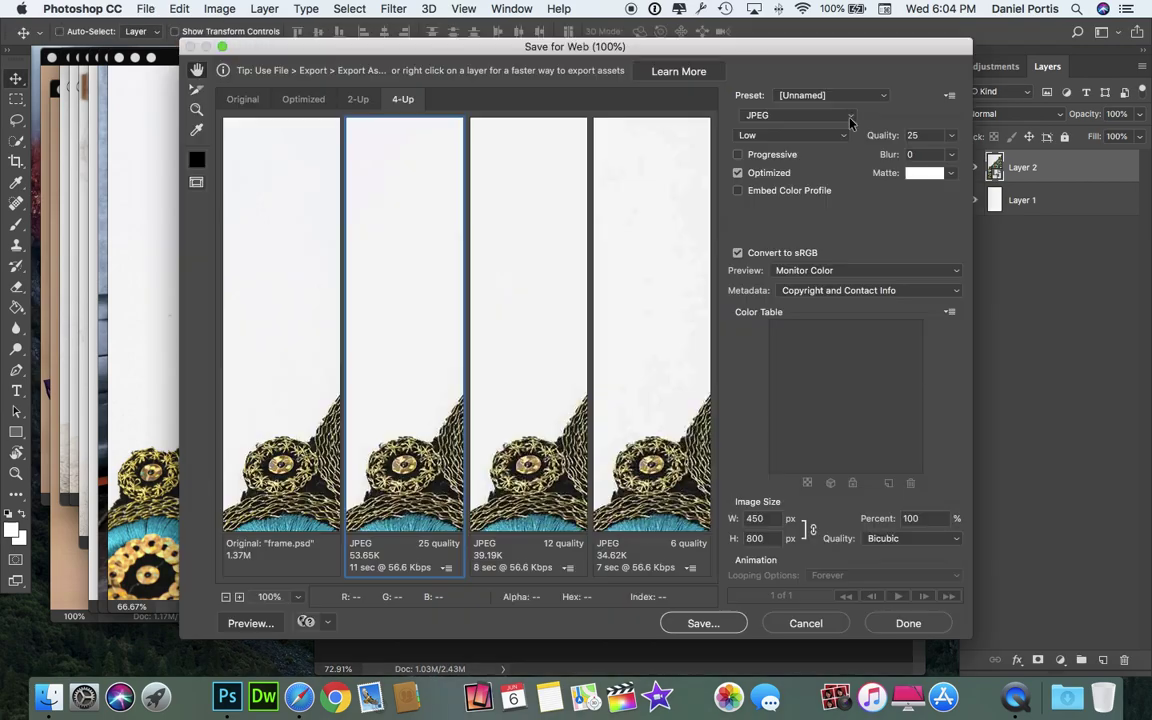
left_click(296, 190)
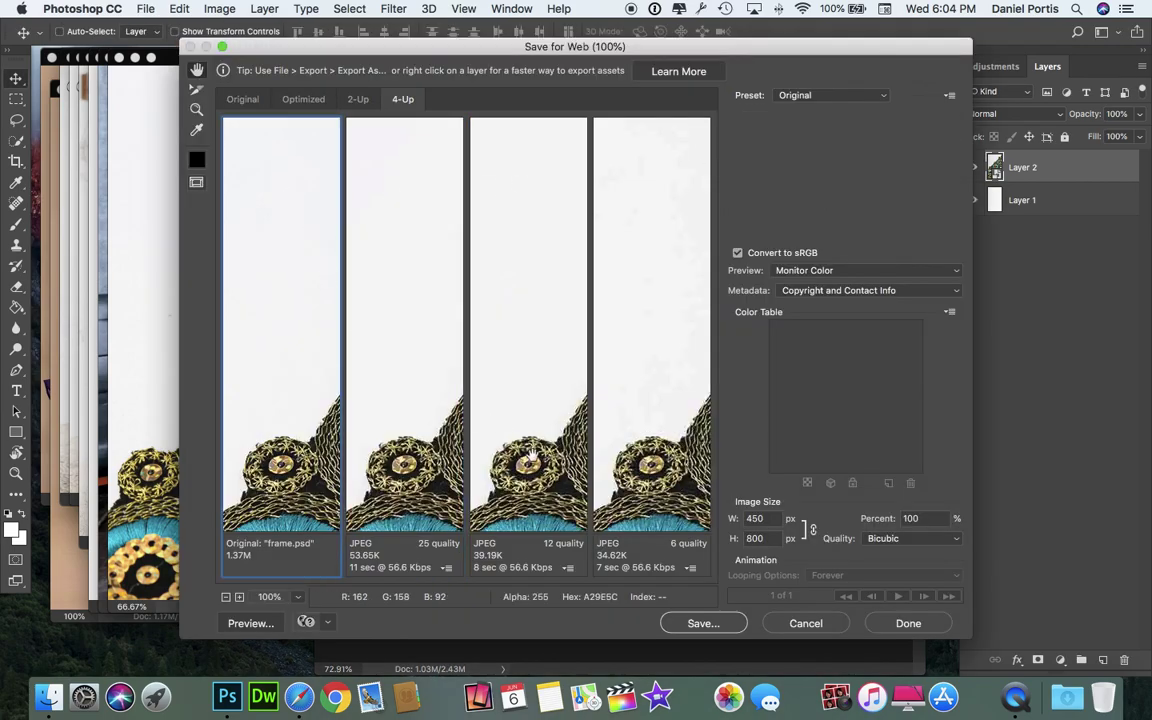
left_click(736, 623)
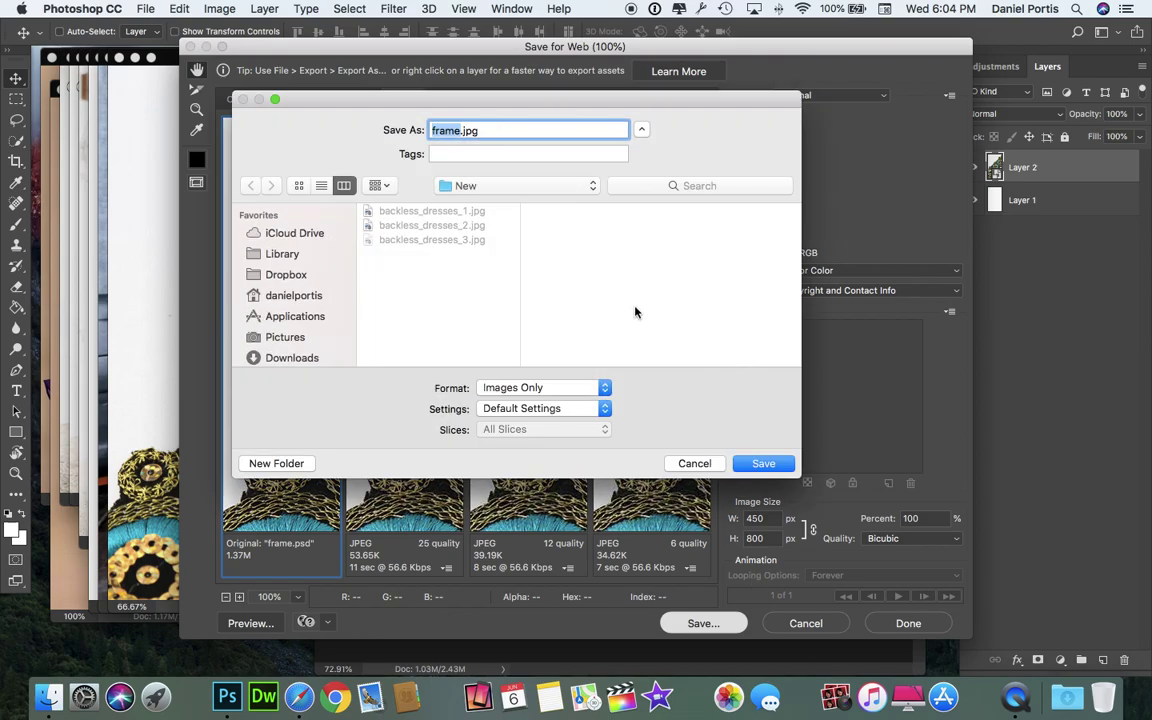
type("backless_dresses_")
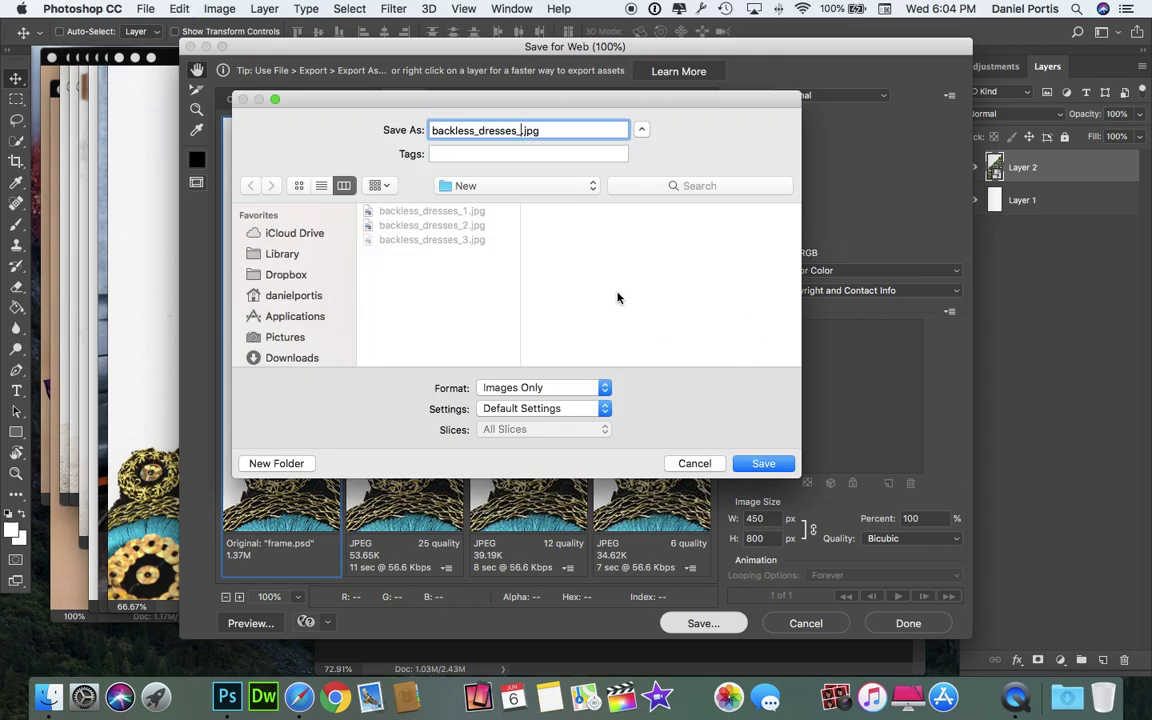
type("4")
left_click(762, 464)
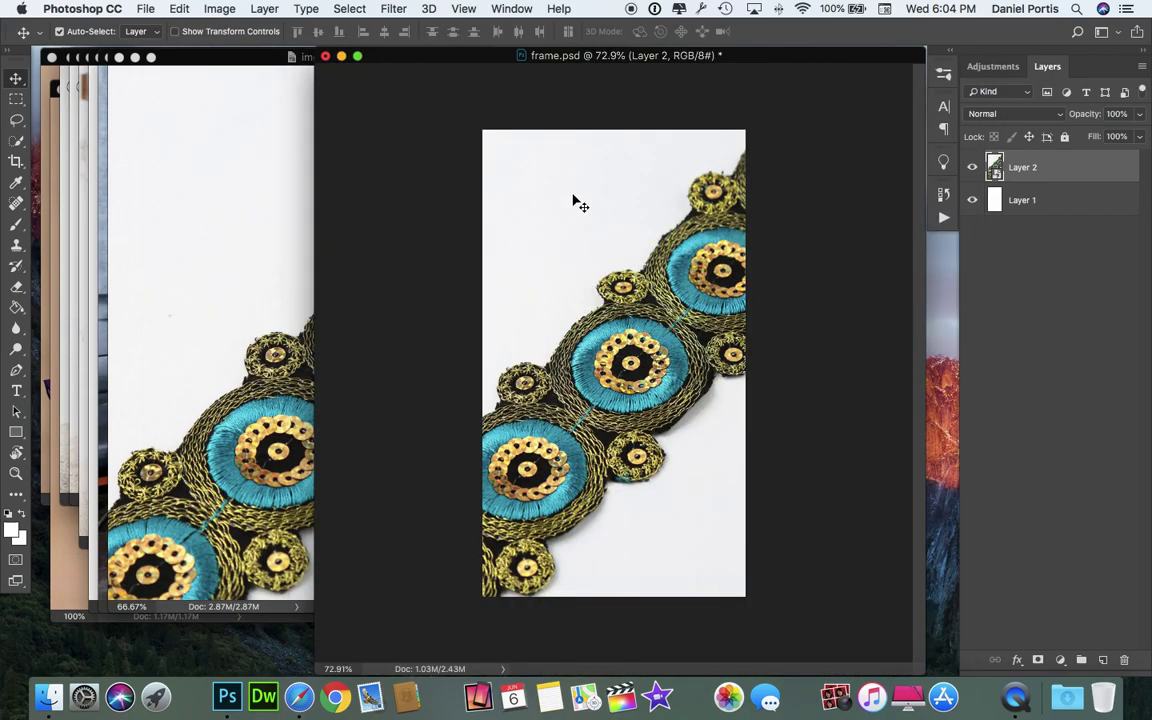
- Undo the embroidery layer in frame.psd and close the embroidery photo img.oberlo-8
key("super+z")
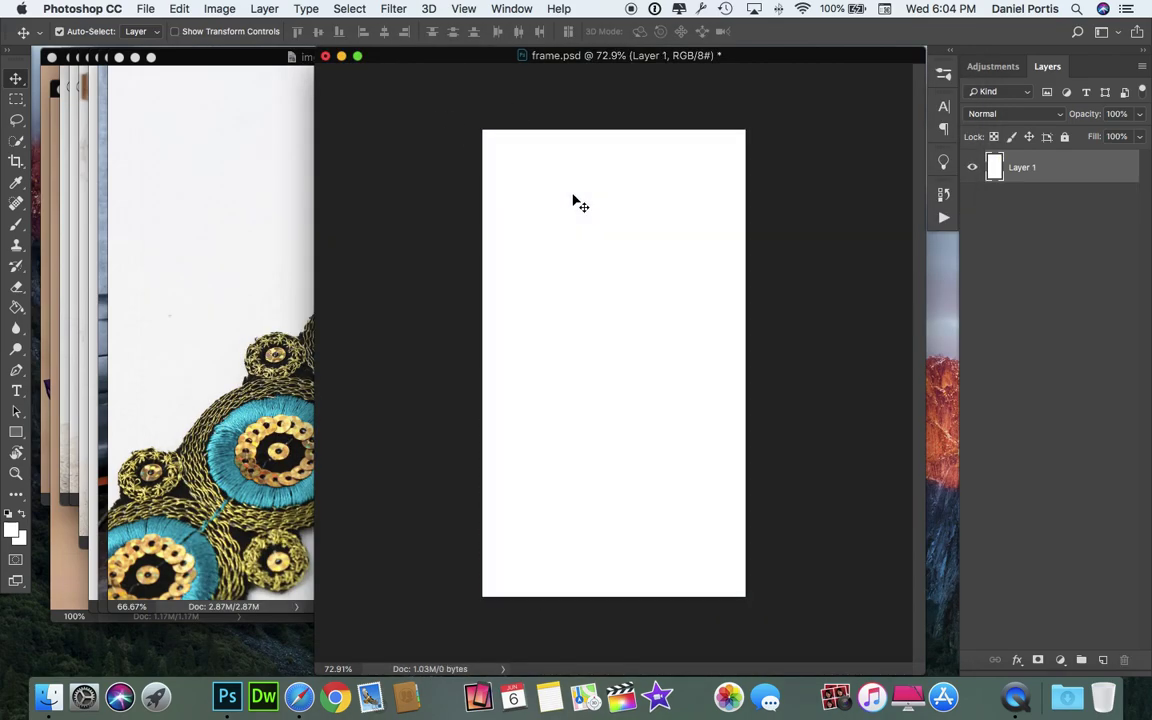
left_click(255, 200)
left_click(118, 57)
- Bring up the peacock-dress photo img.oberlo-7 and resize and move the frame.psd window beside it
left_click(249, 229)
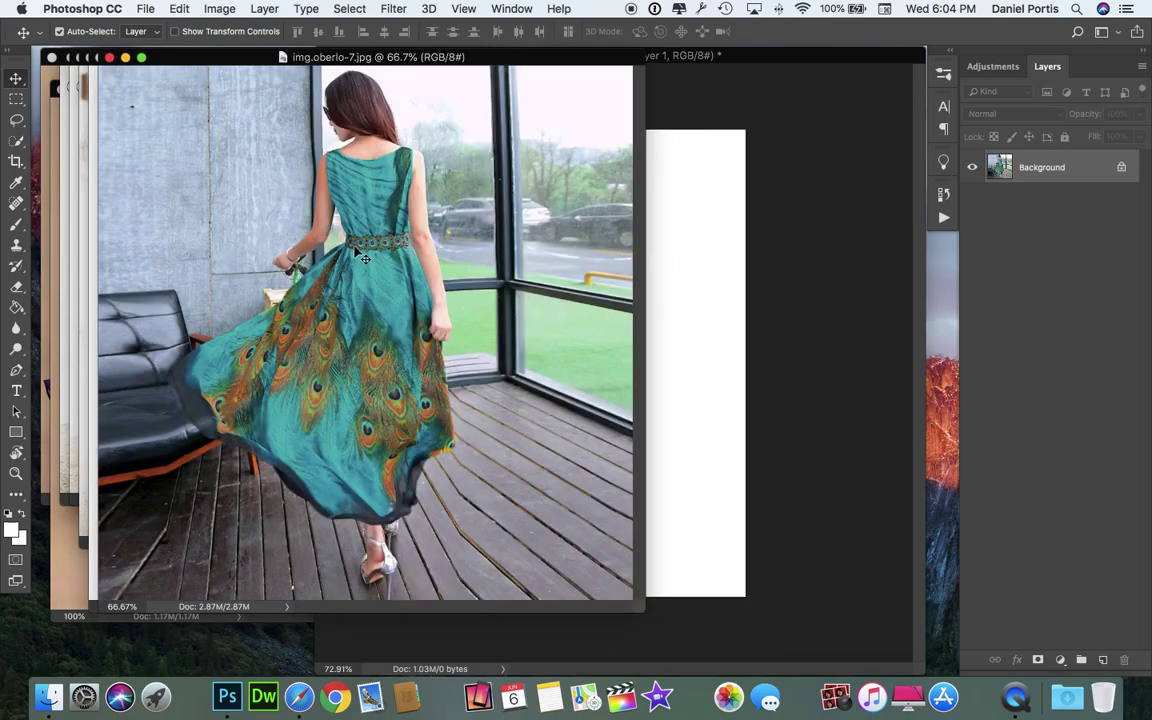
left_click(740, 262)
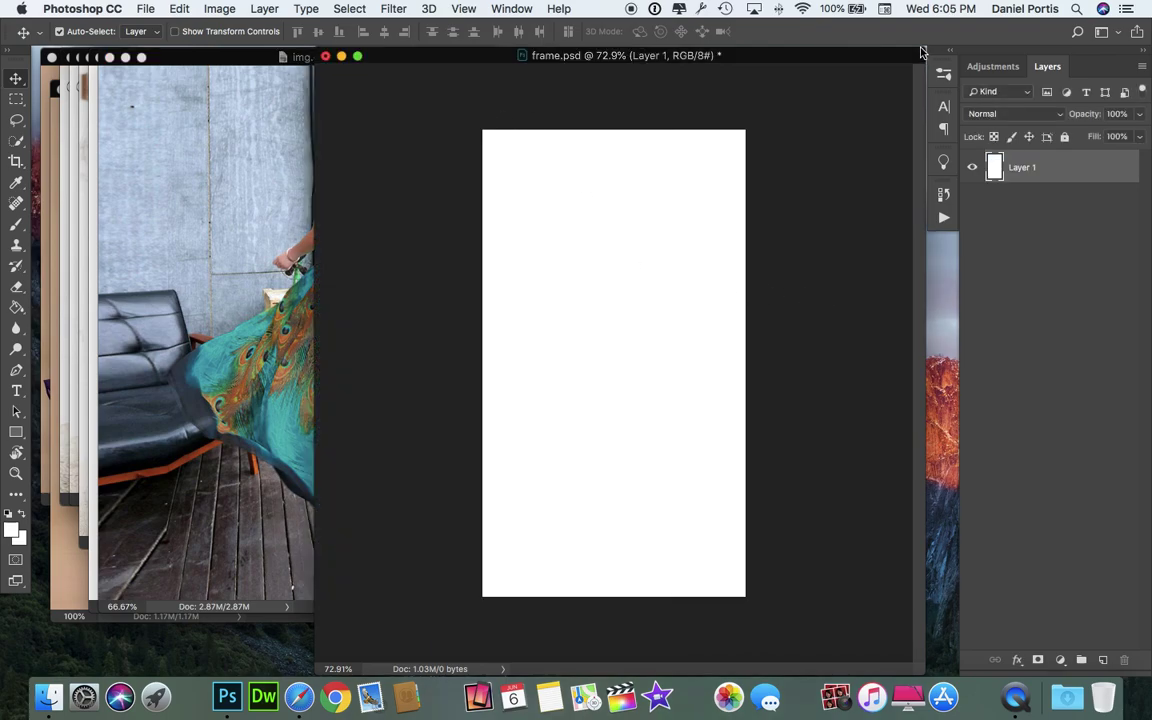
left_click_drag(925, 55, 827, 92)
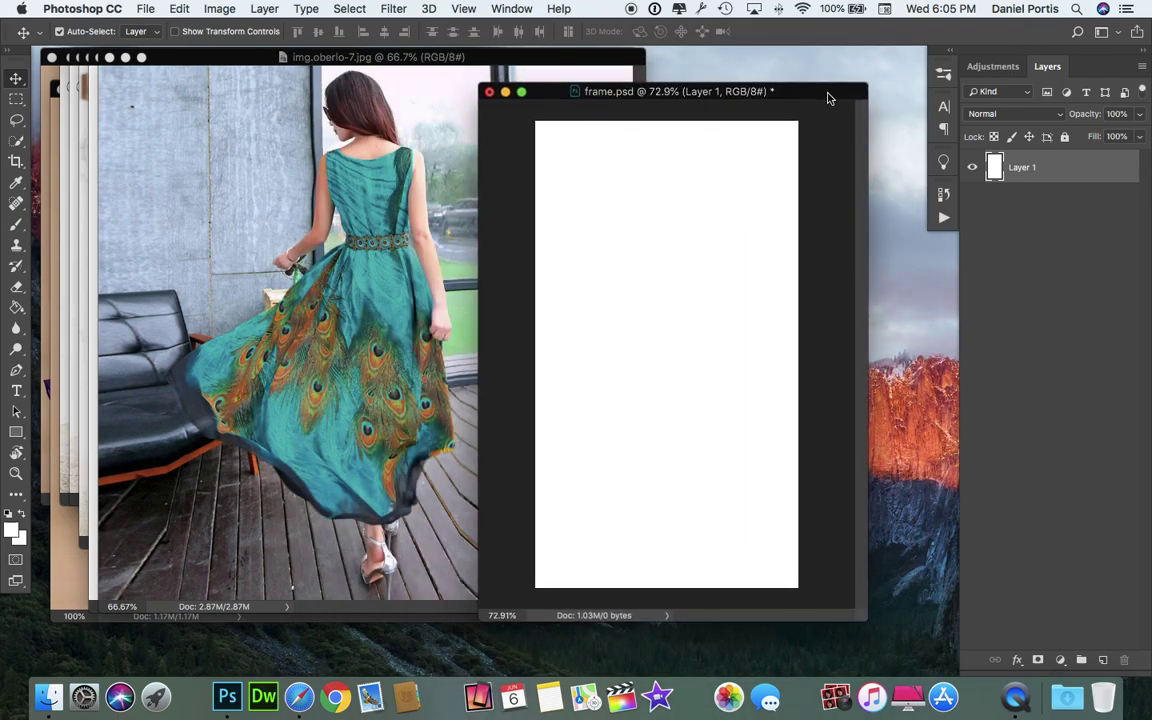
left_click_drag(828, 97, 867, 105)
- Copy the peacock-dress photo into frame.psd as Layer 2 and convert Layer 2 to a smart object
left_click(390, 155)
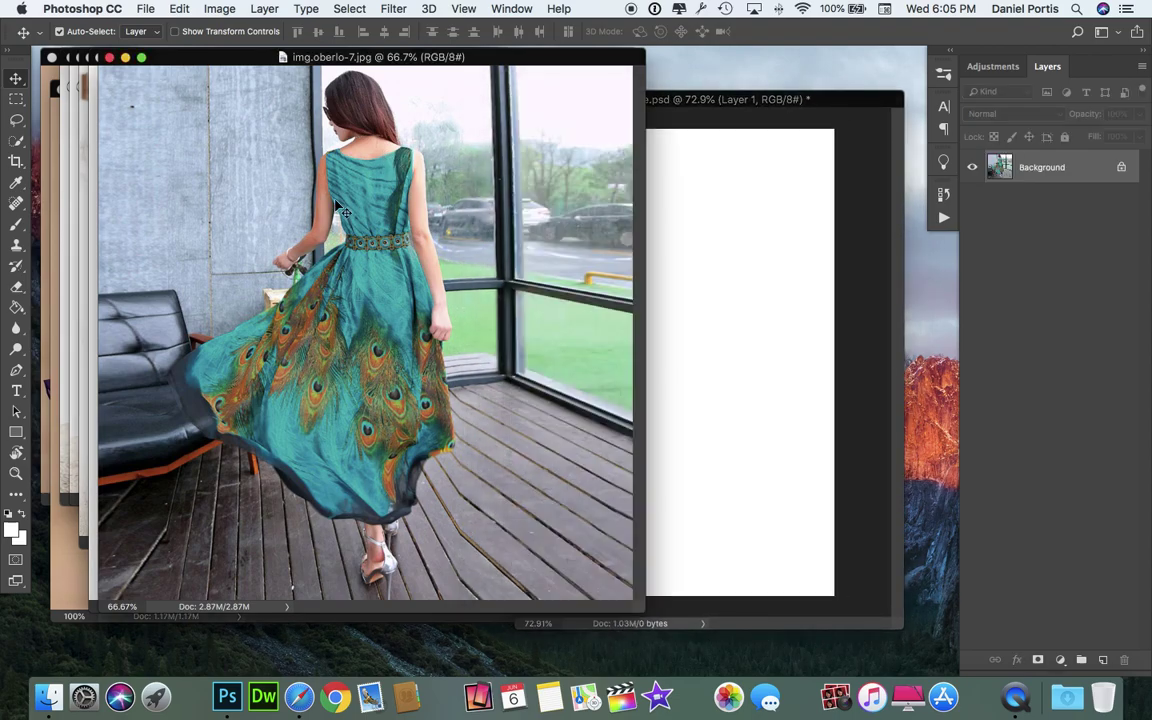
left_click_drag(370, 298, 729, 323)
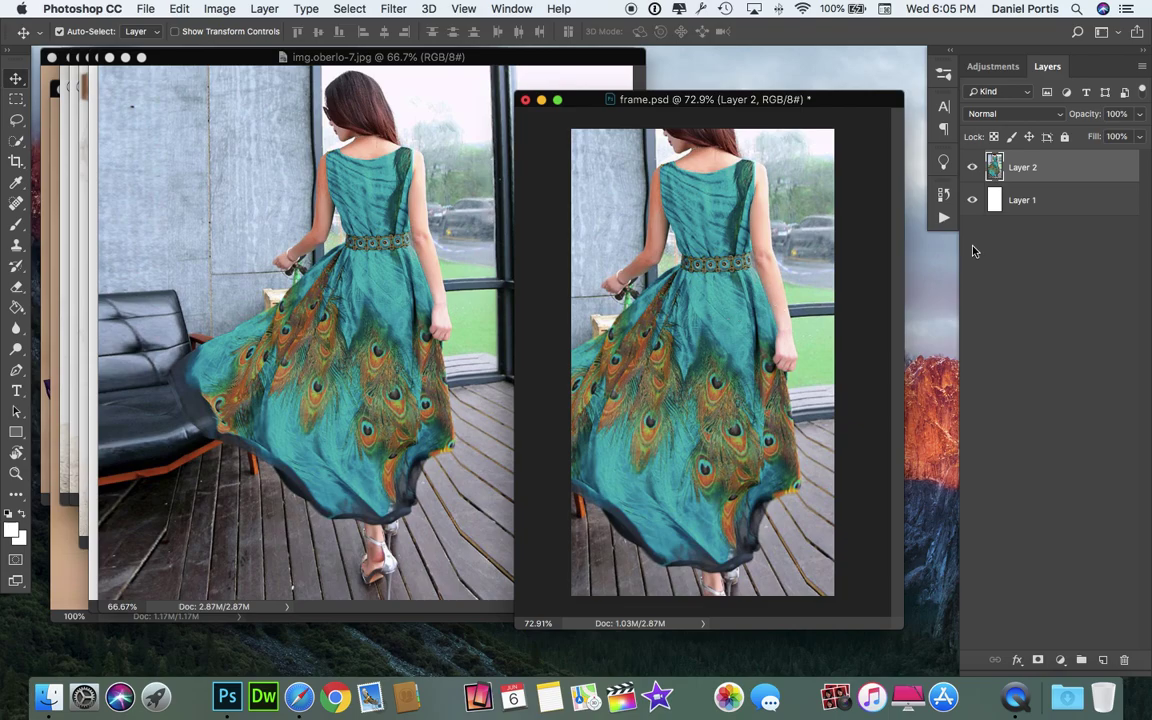
right_click(1065, 169)
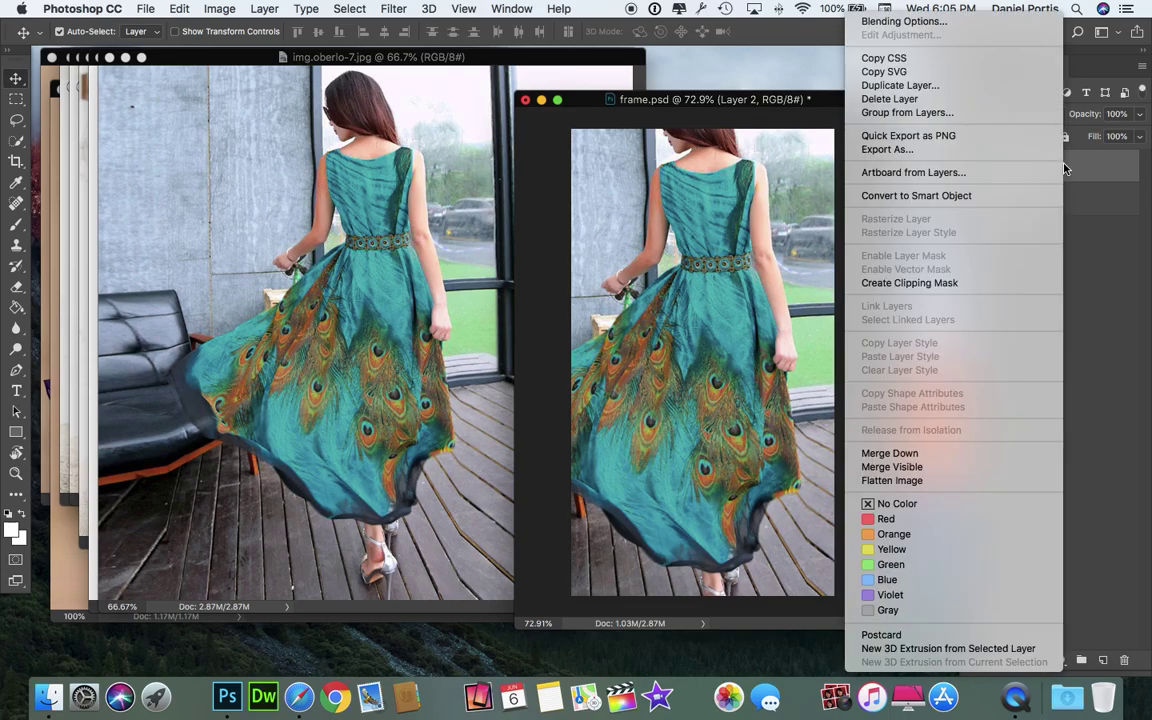
left_click(1072, 171)
right_click(1078, 173)
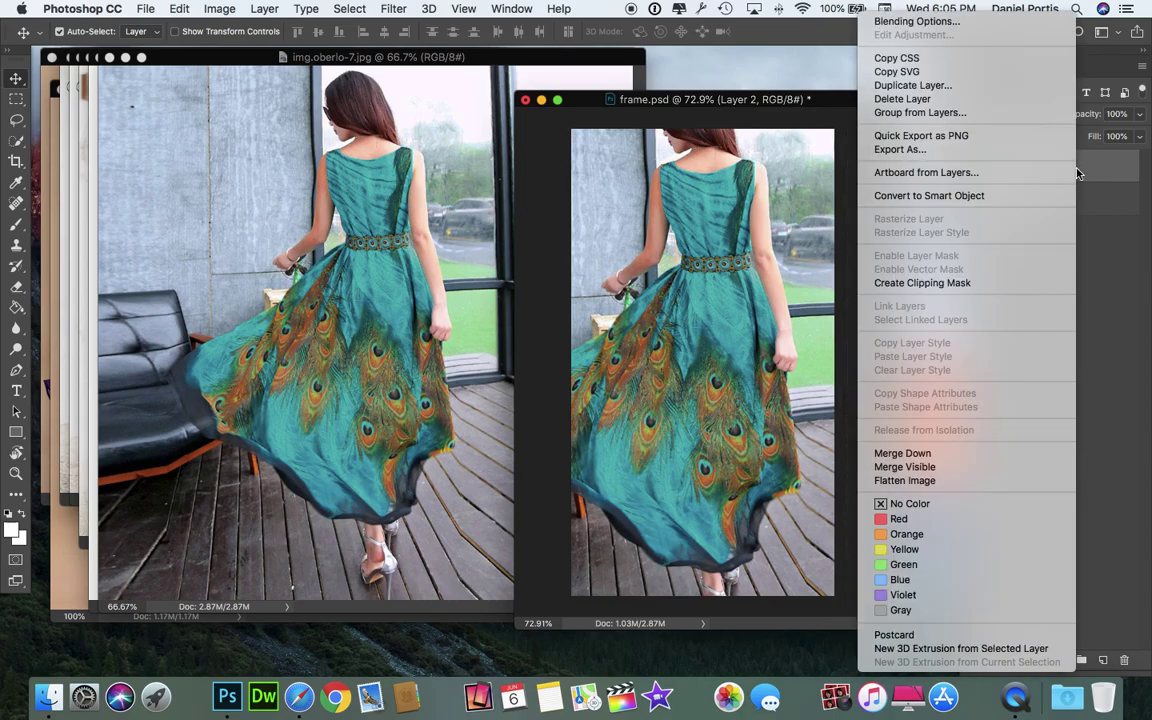
key("Escape")
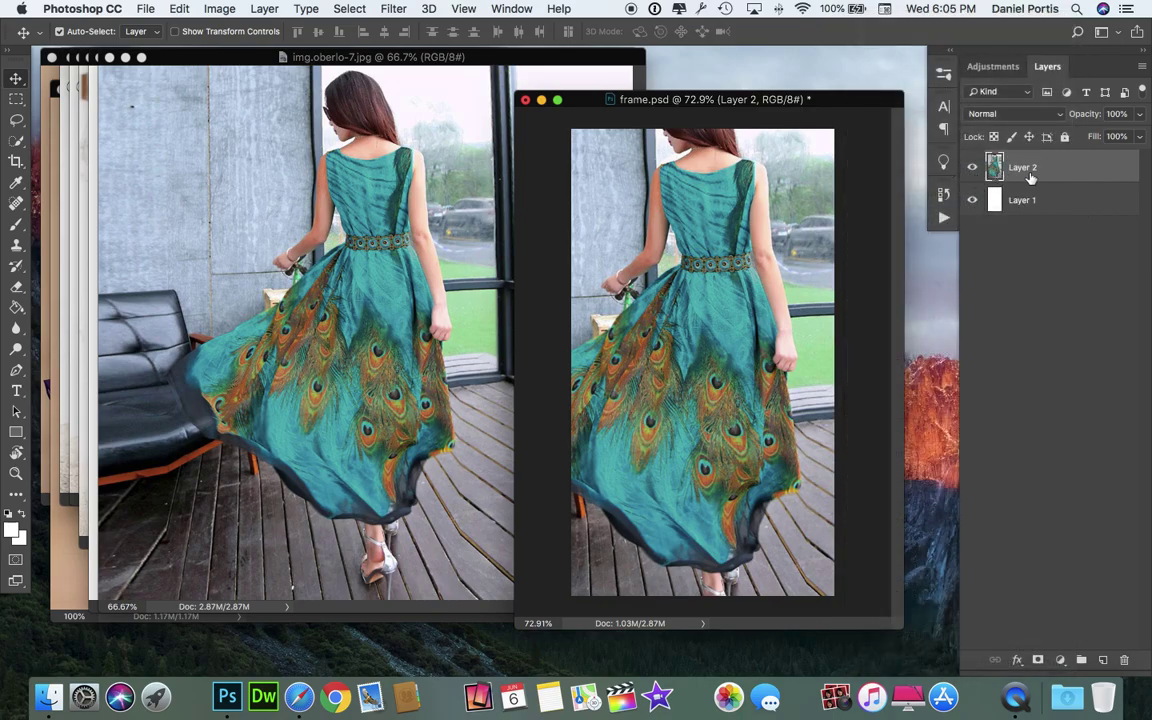
left_click(1054, 198)
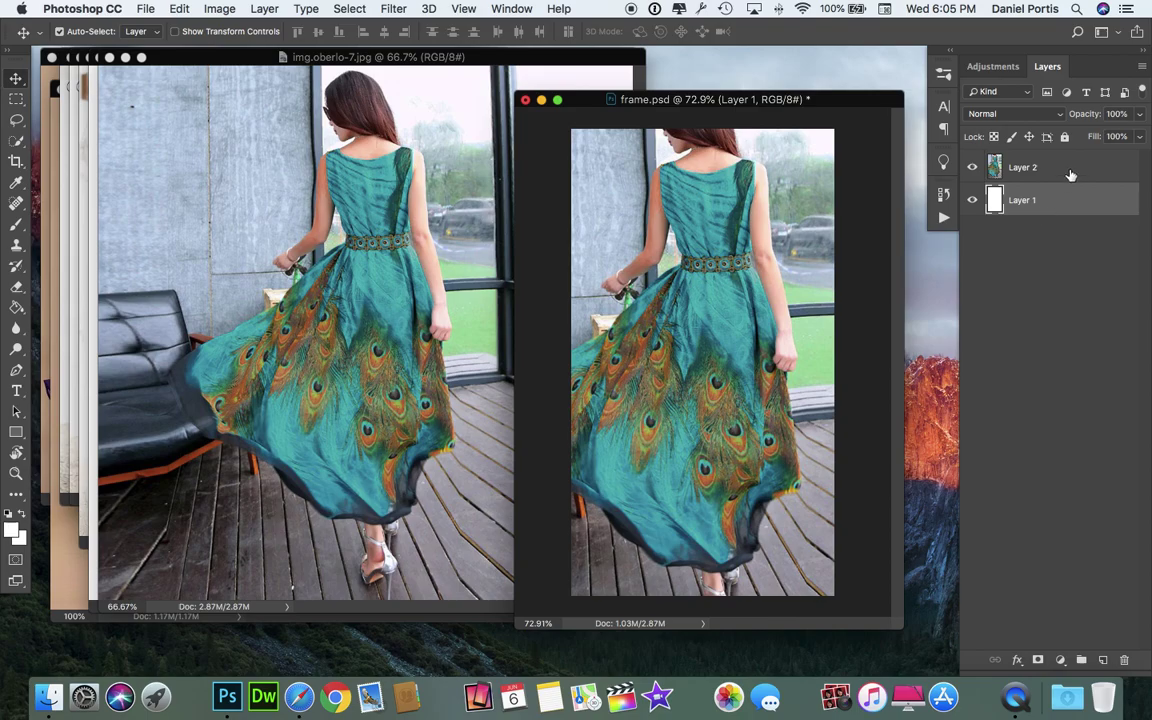
left_click(1064, 172)
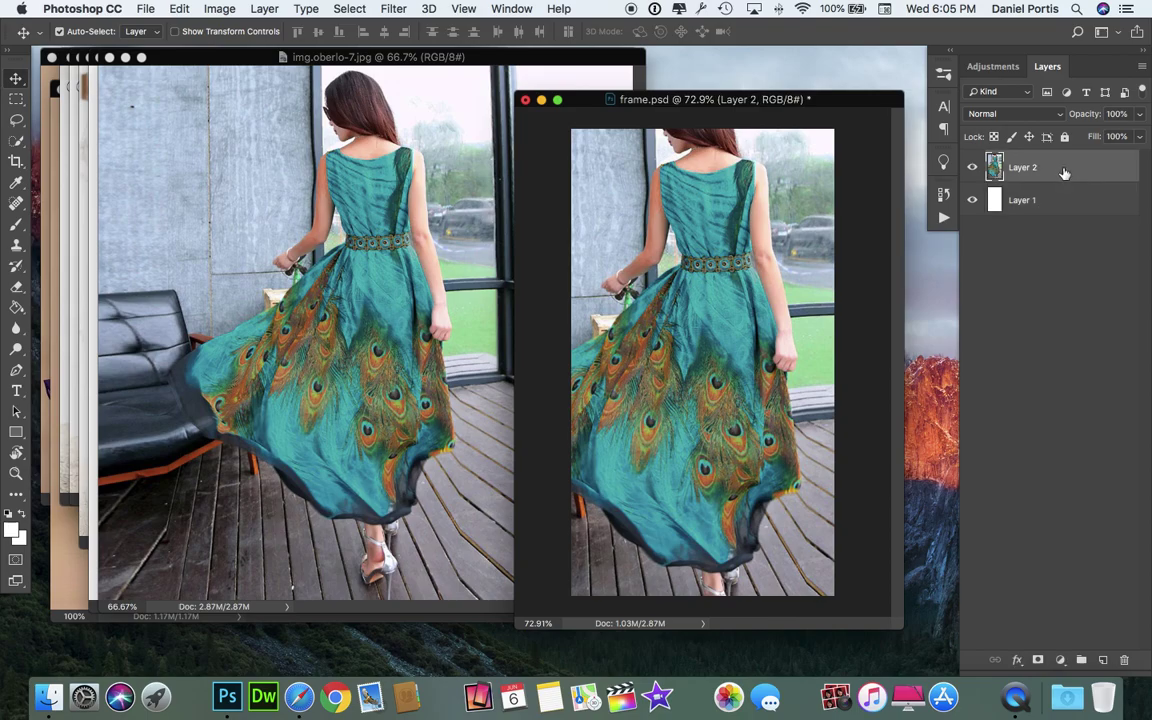
right_click(1064, 172)
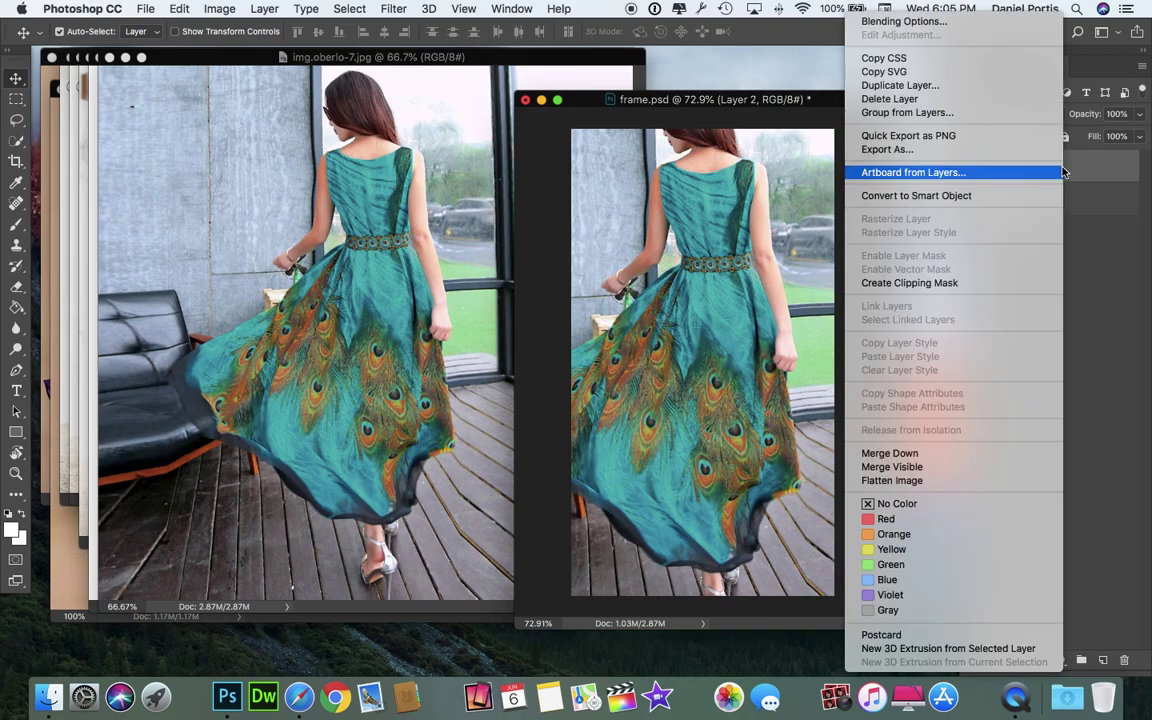
left_click(1014, 197)
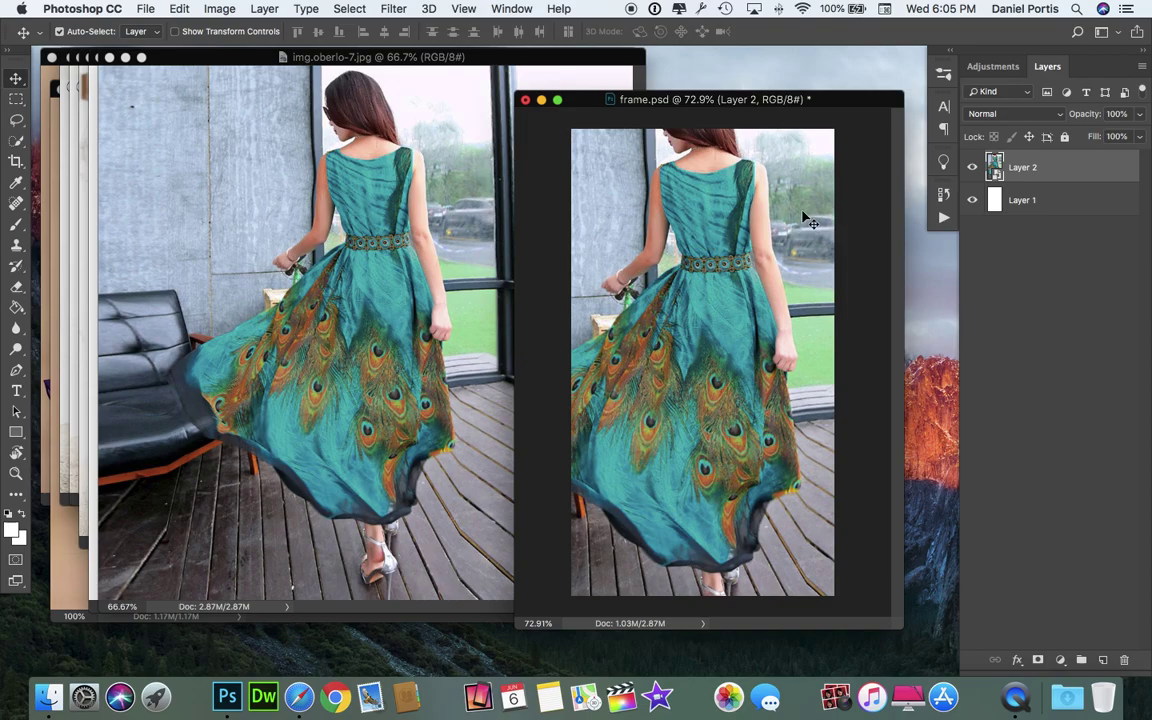
- Scale the peacock-dress layer proportionally to 81.12% and nudge it right within the frame
key("super+t")
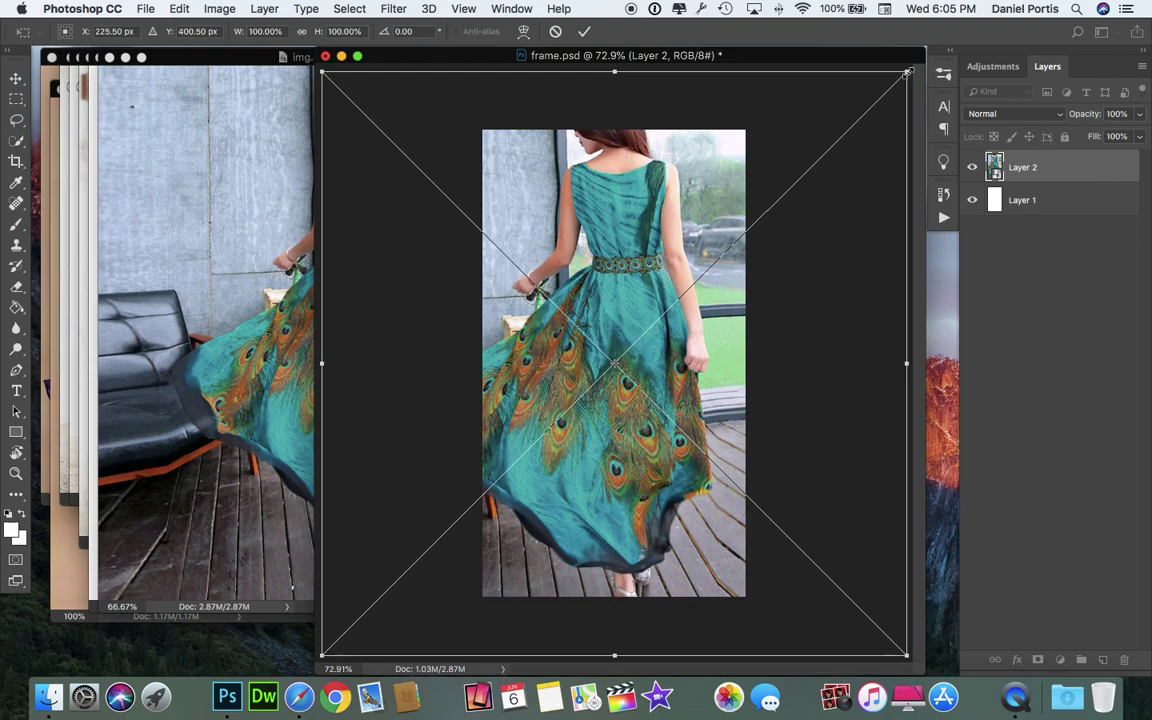
left_click_drag(907, 72, 825, 103)
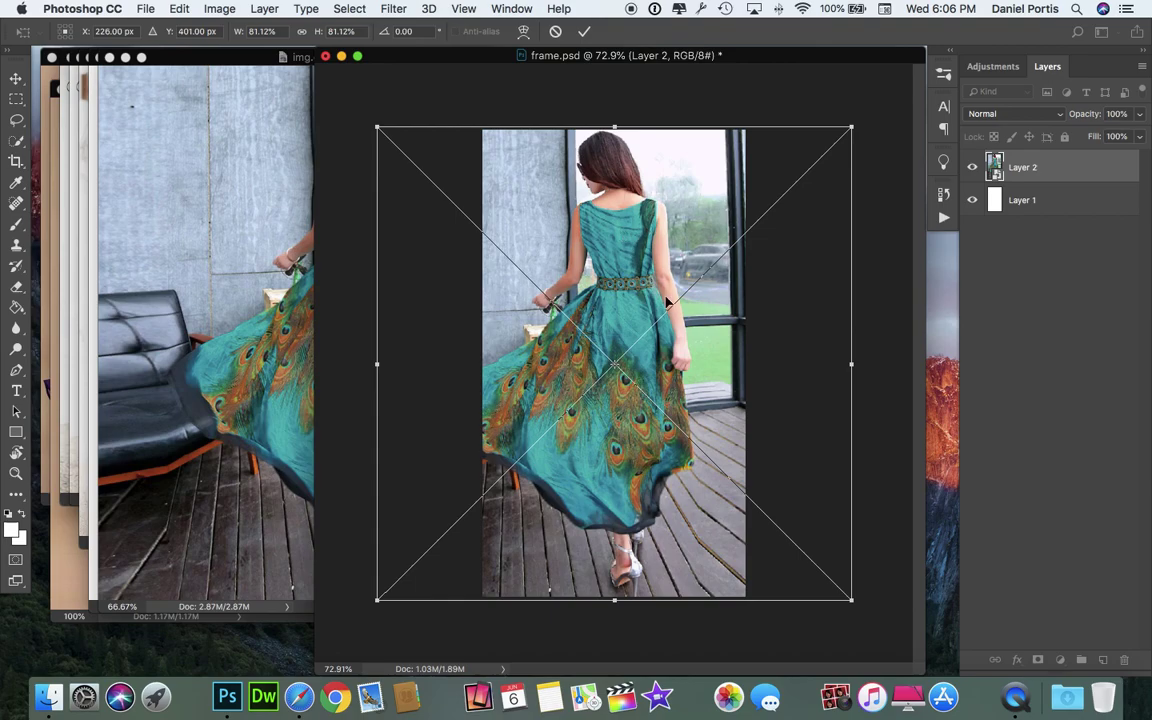
left_click_drag(630, 310, 672, 316)
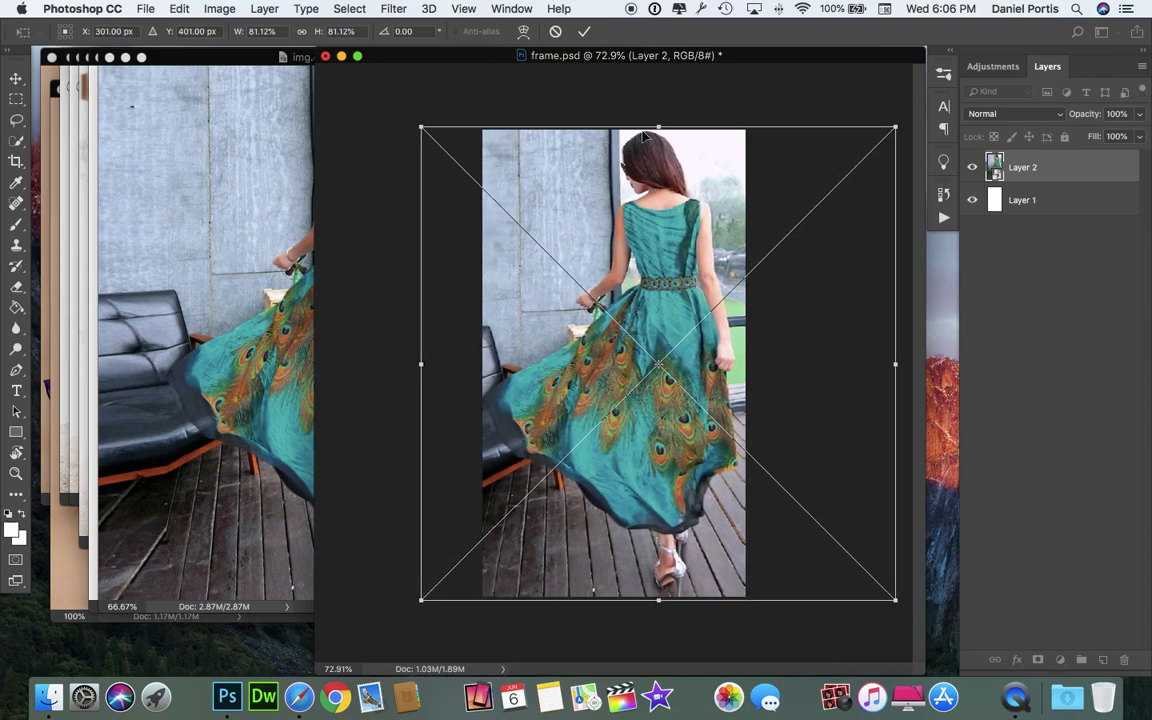
key("Return")
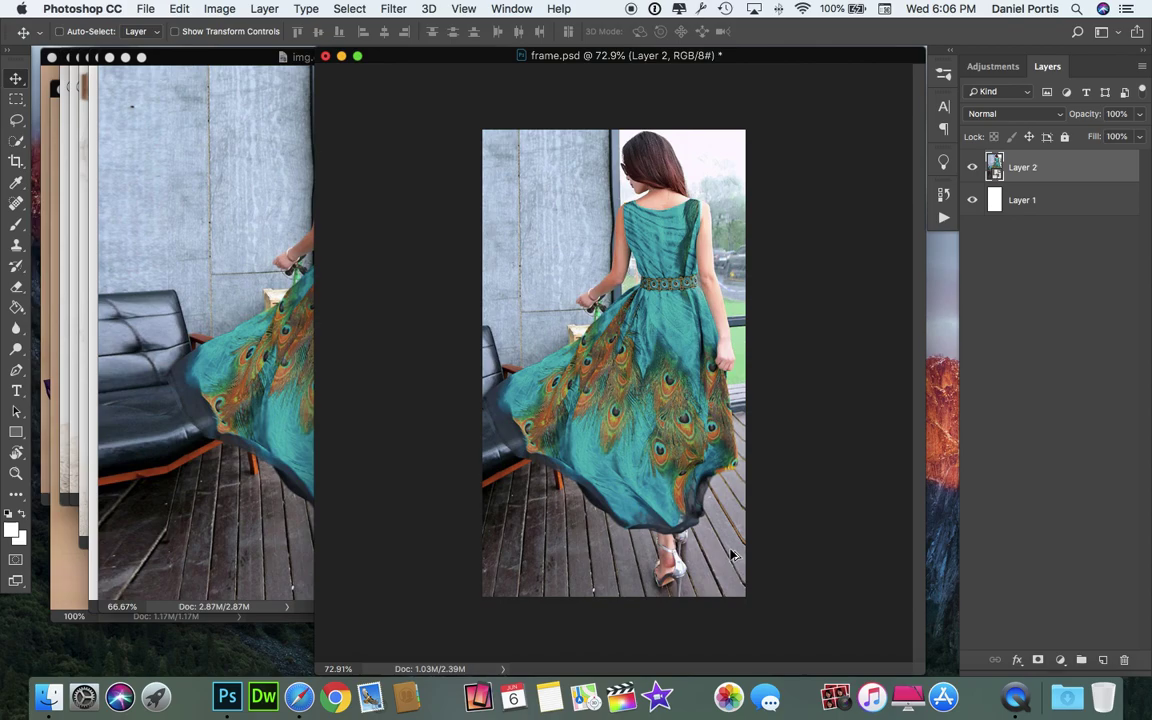
- Export the frame at Original settings via Save for Web as backless_dresses_5.jpg in the New folder
key("super+alt+shift+s")
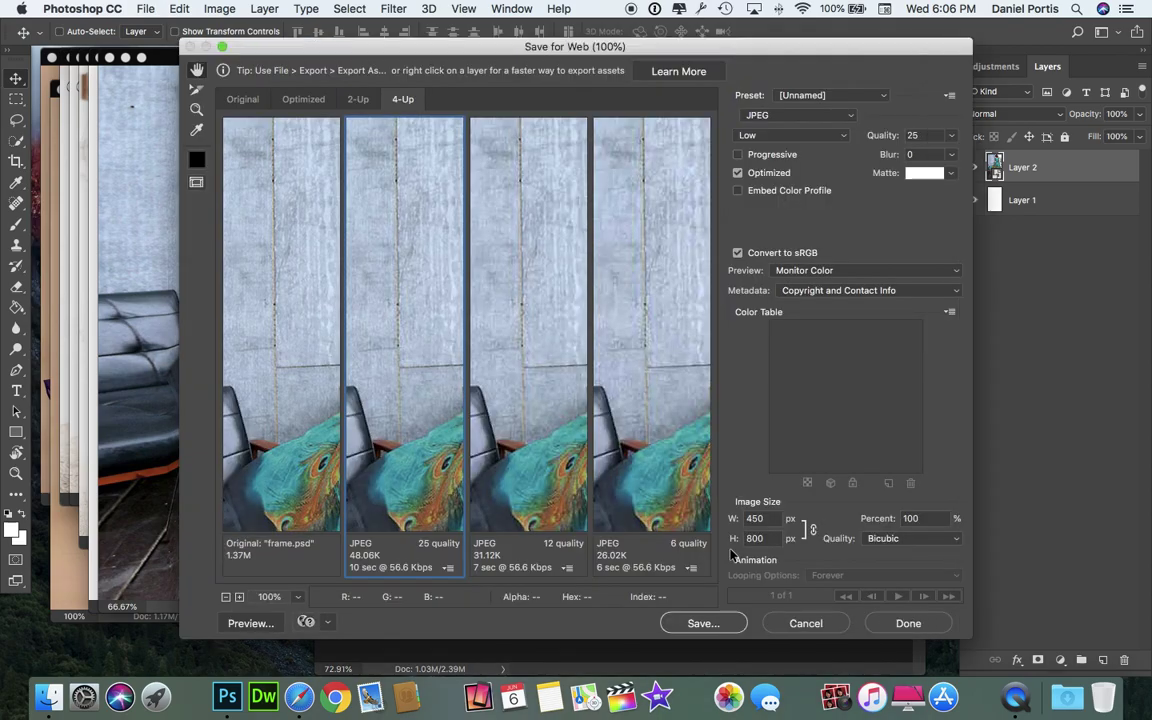
left_click(292, 396)
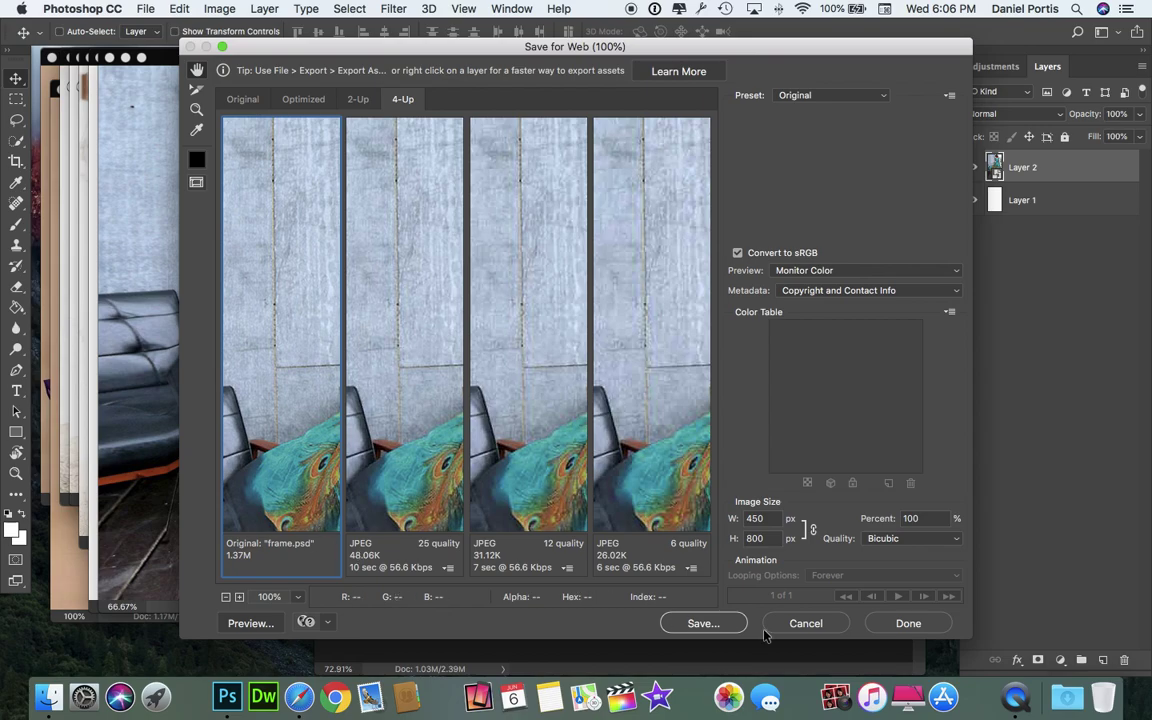
left_click(716, 627)
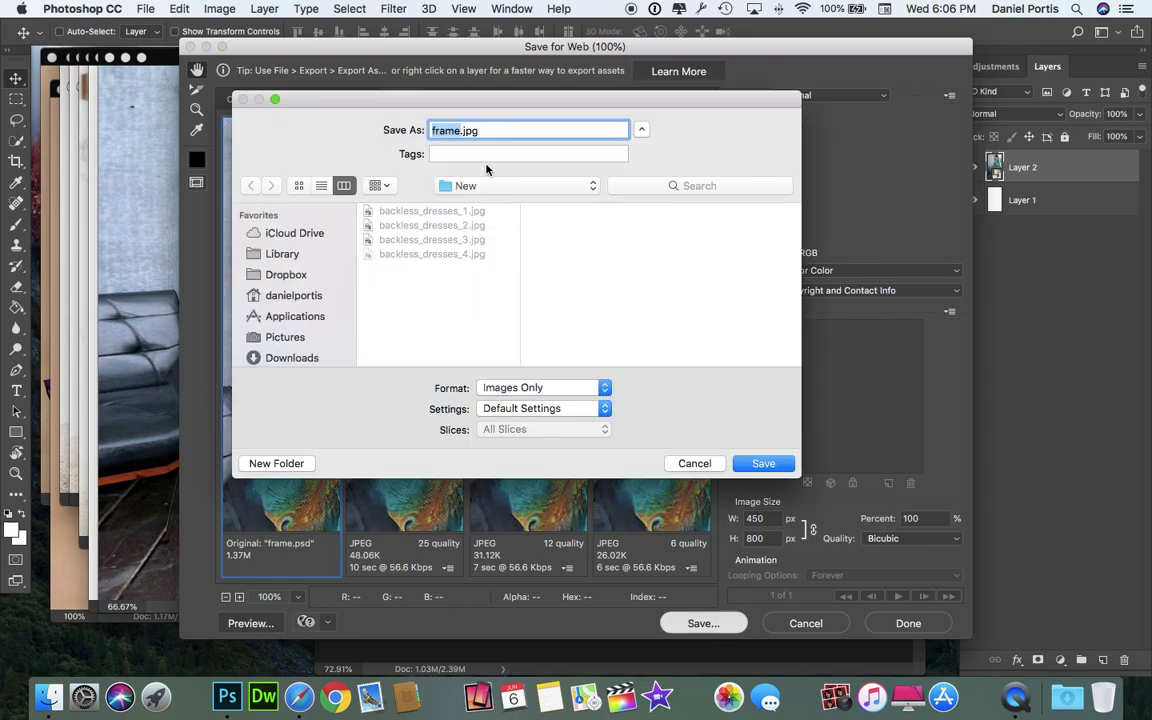
left_click(694, 464)
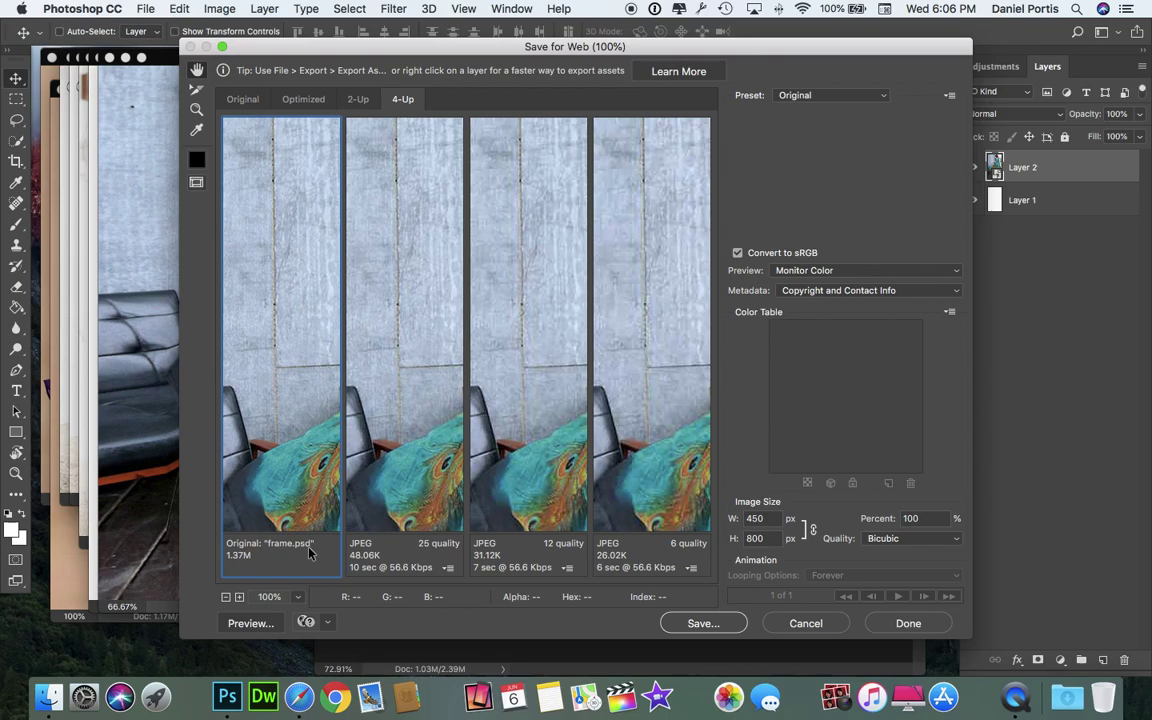
left_click(694, 622)
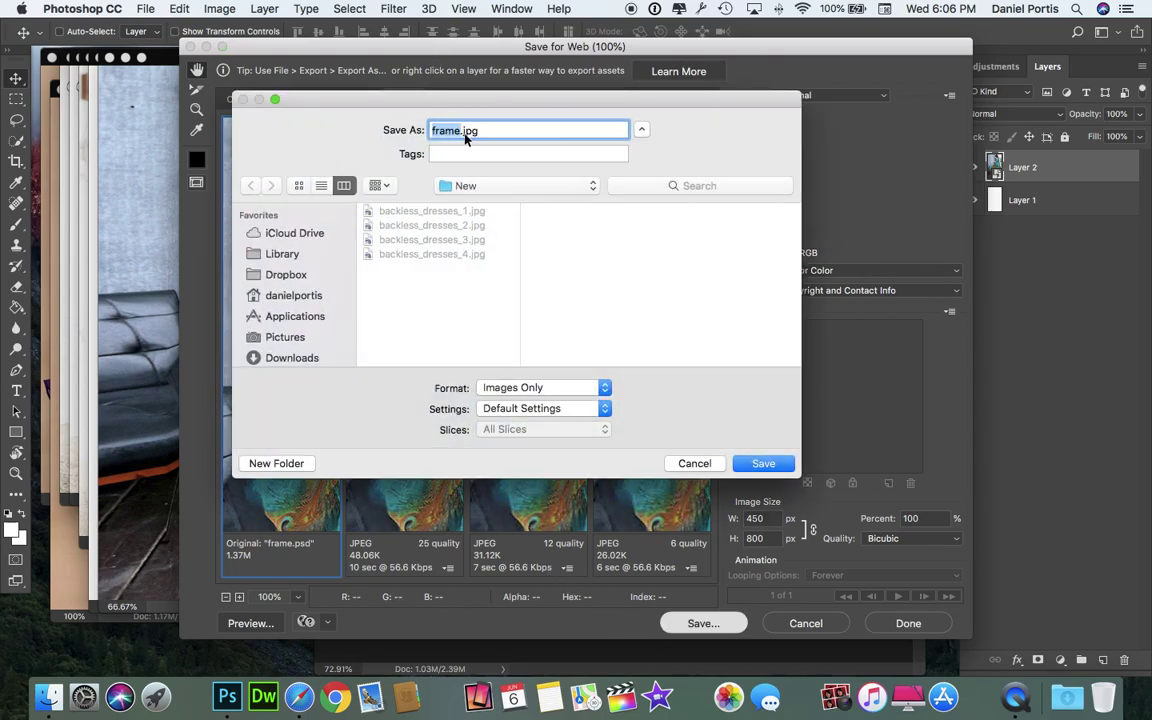
type("backless_dresses_")
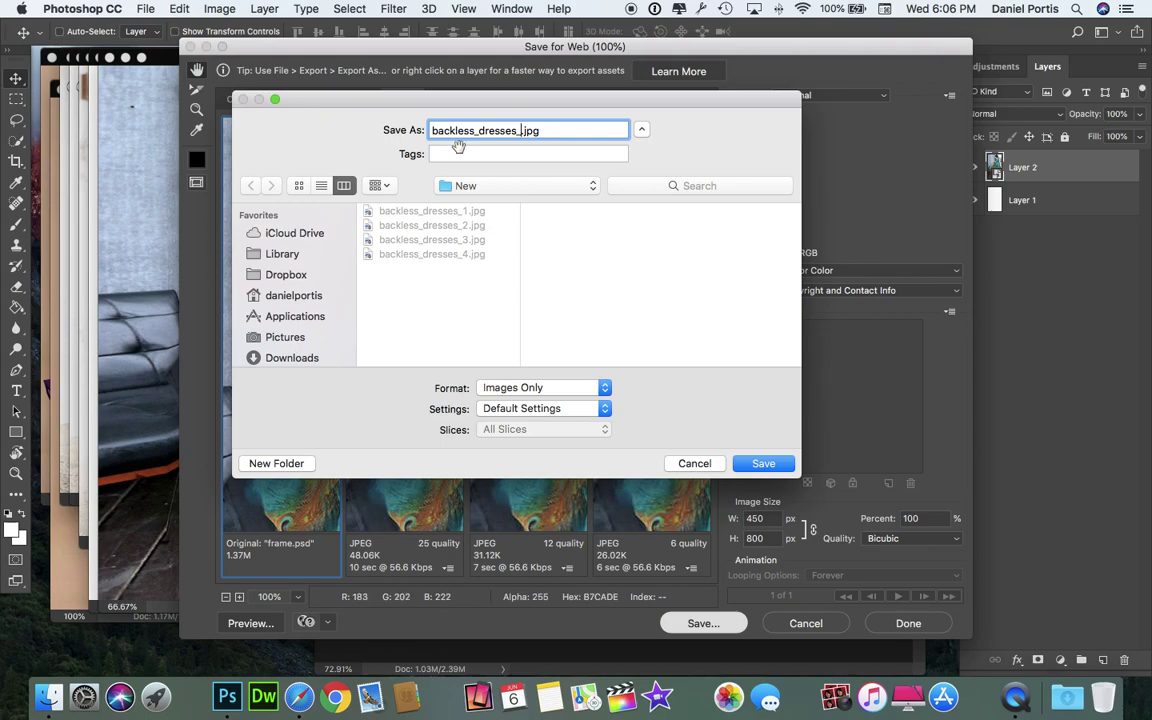
type("5")
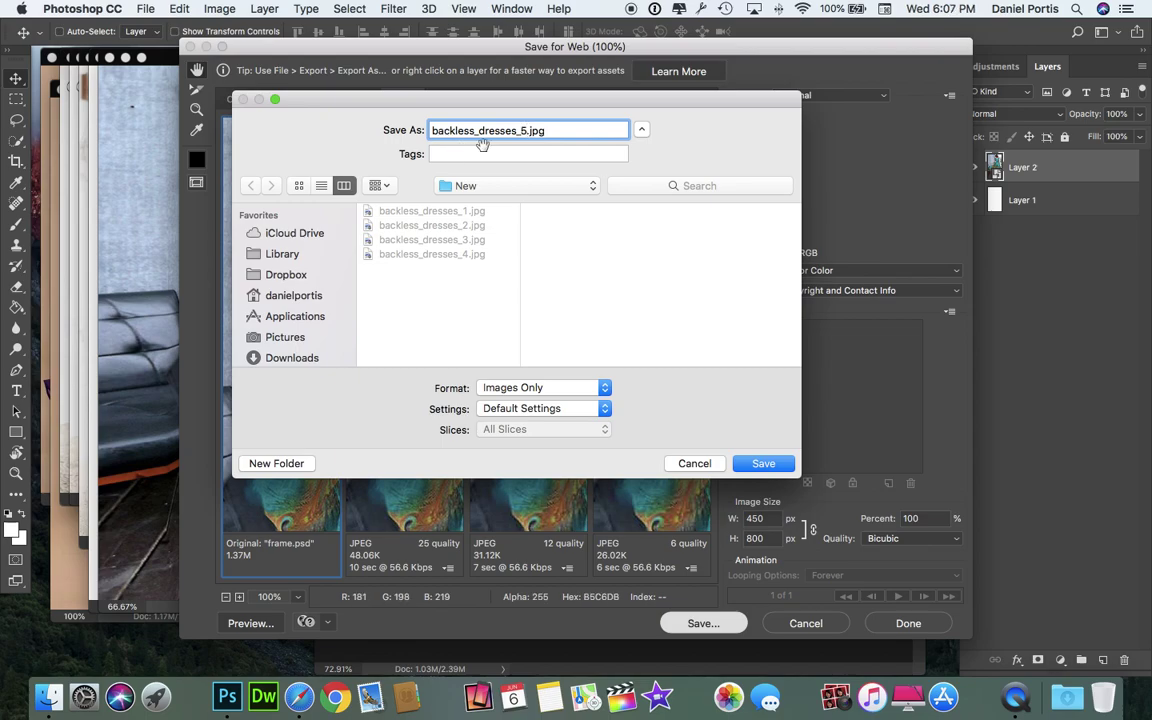
left_click(765, 464)
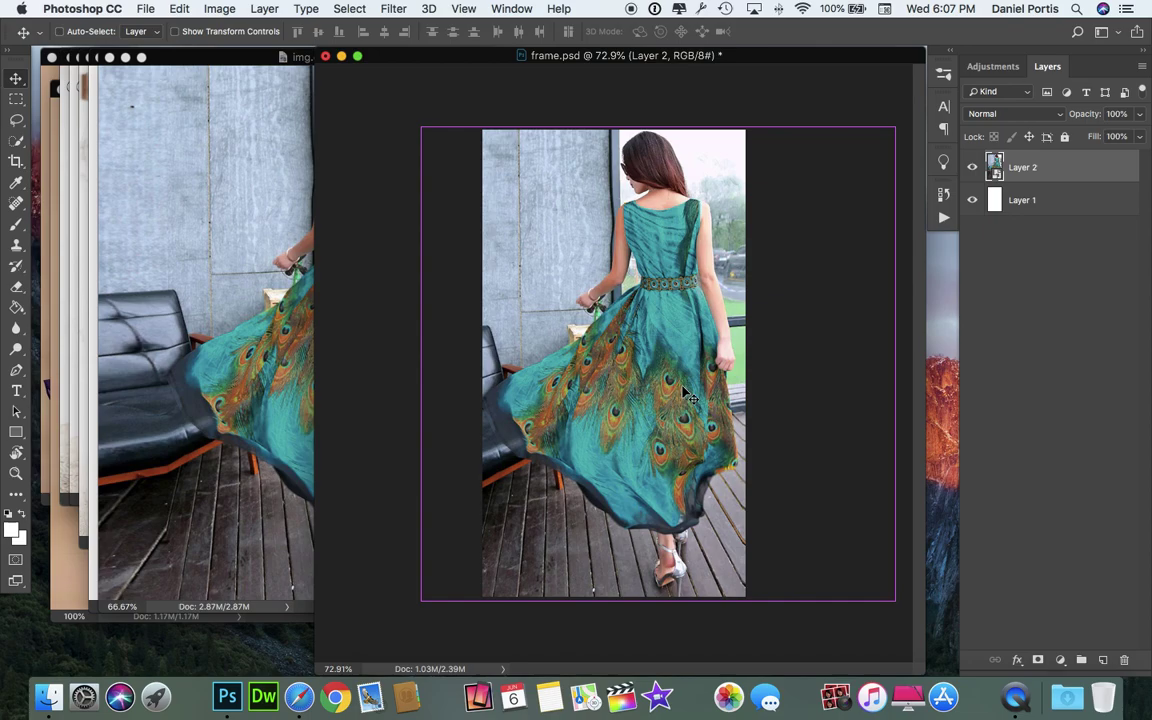
- Zoom frame.psd out to fit and place its smaller window beside img.oberlo-7.jpg
key("super+1")
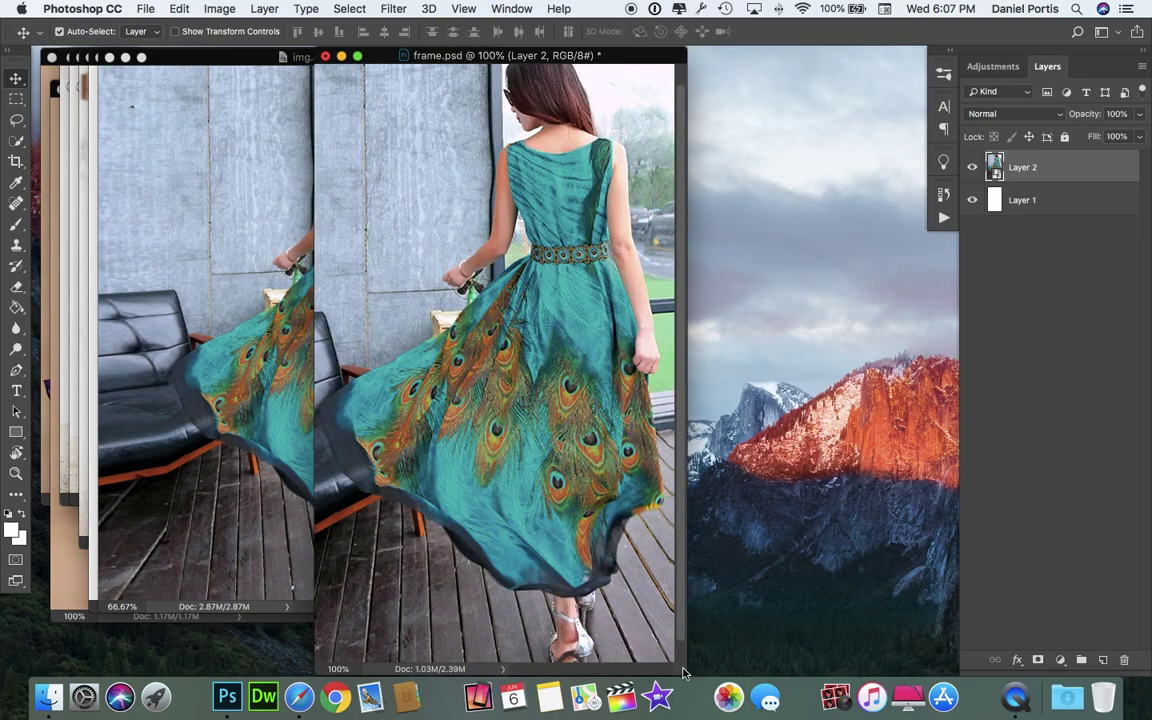
left_click_drag(684, 673, 818, 649)
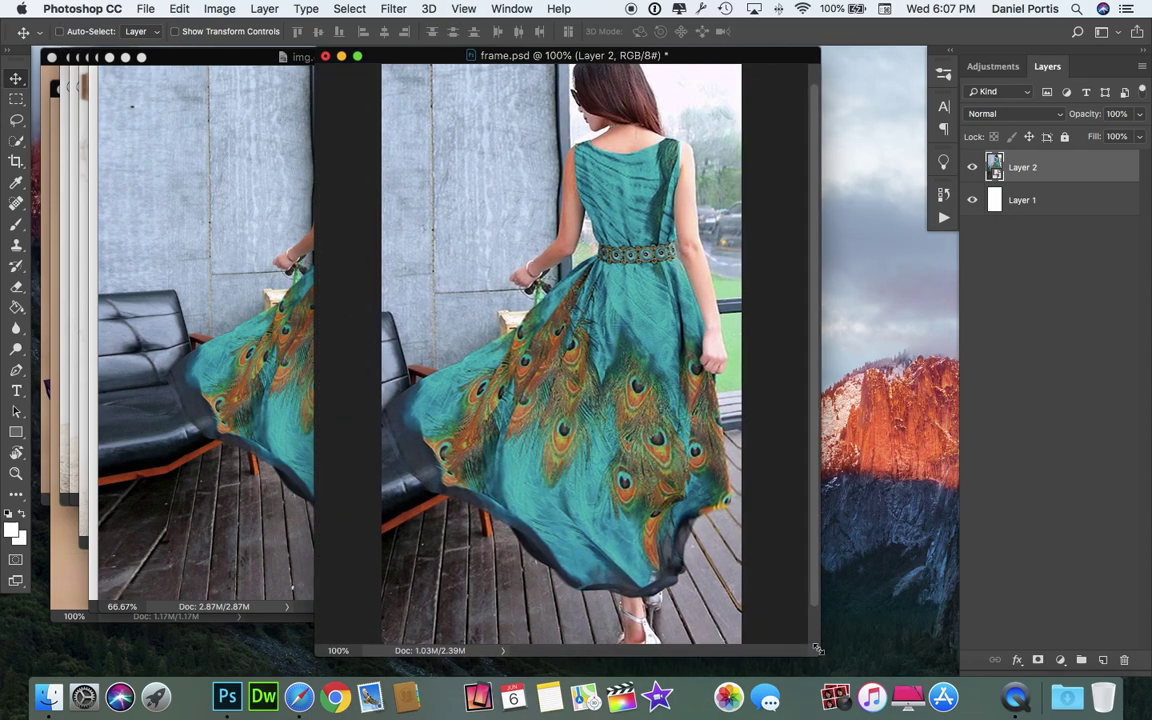
key("super+0")
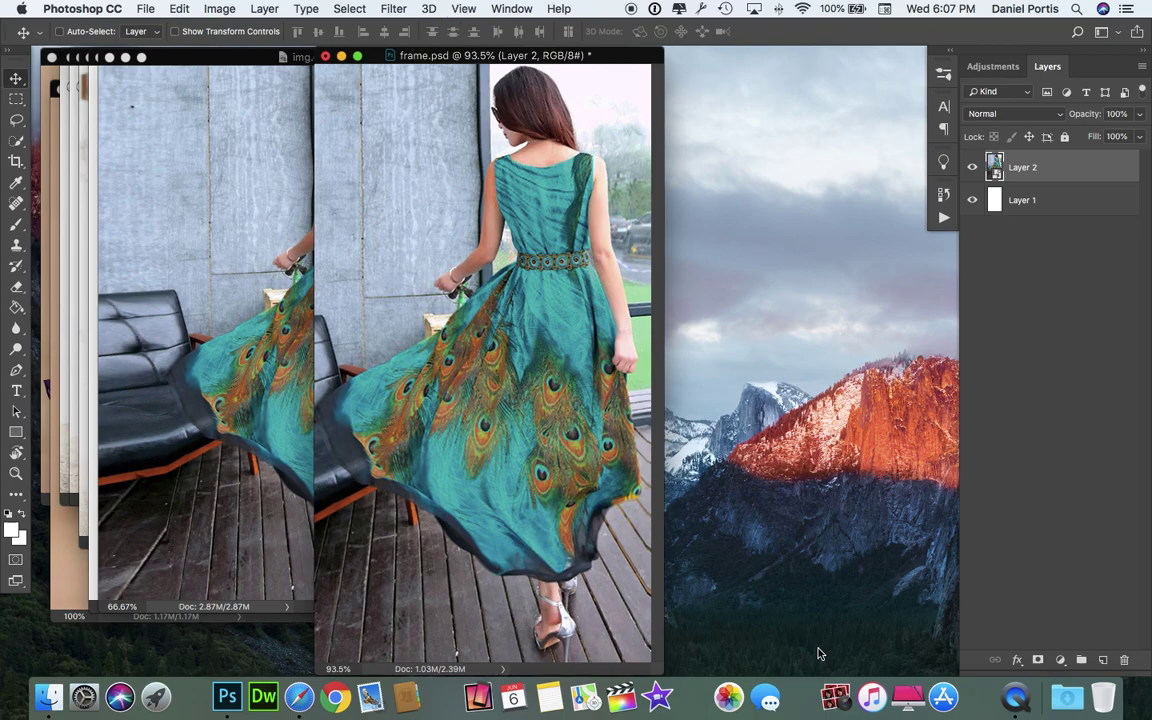
key("super+minus")
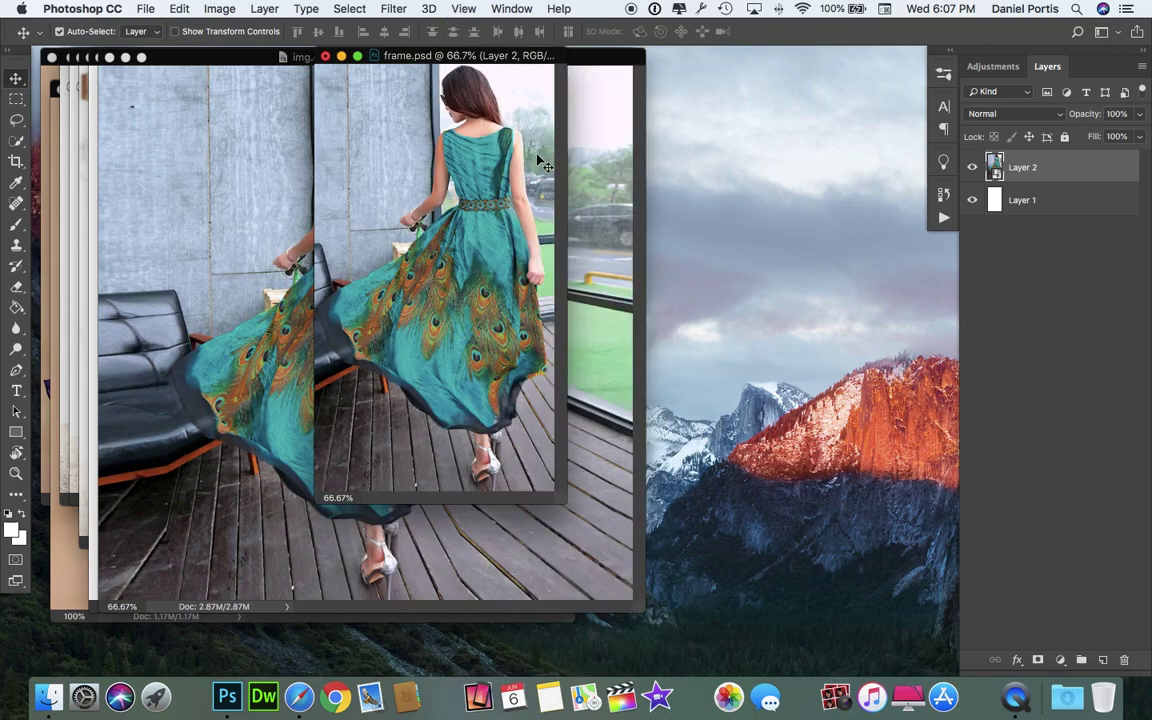
left_click_drag(433, 57, 617, 148)
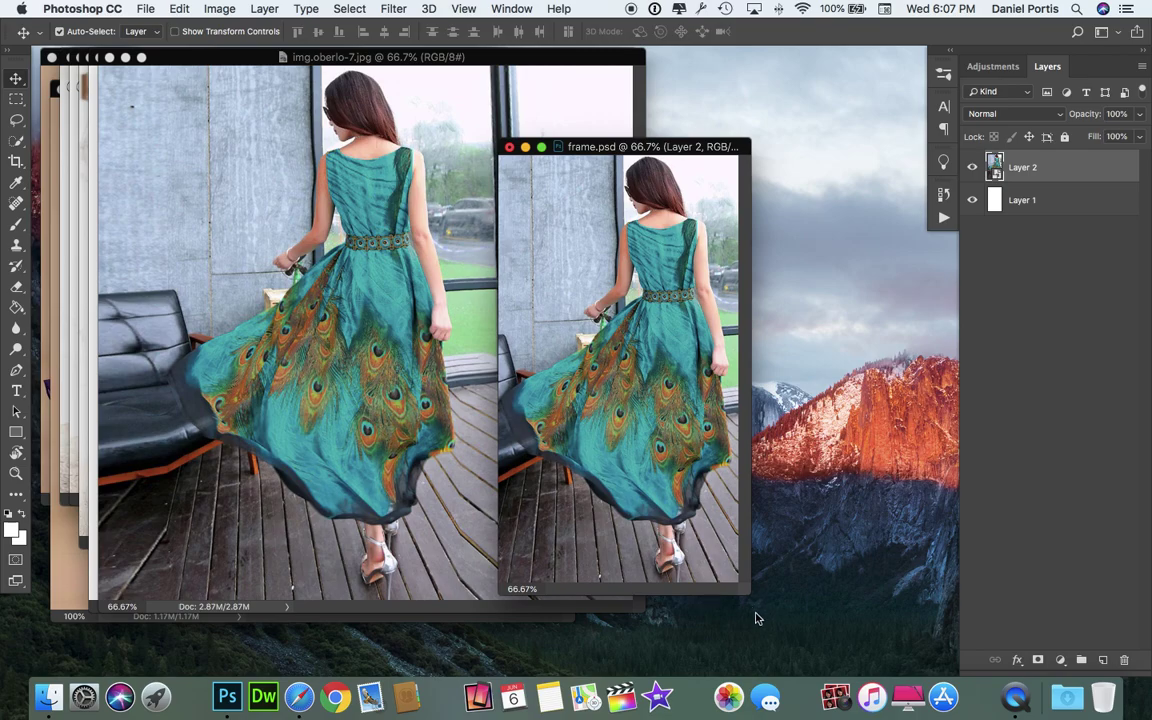
left_click_drag(748, 593, 815, 613)
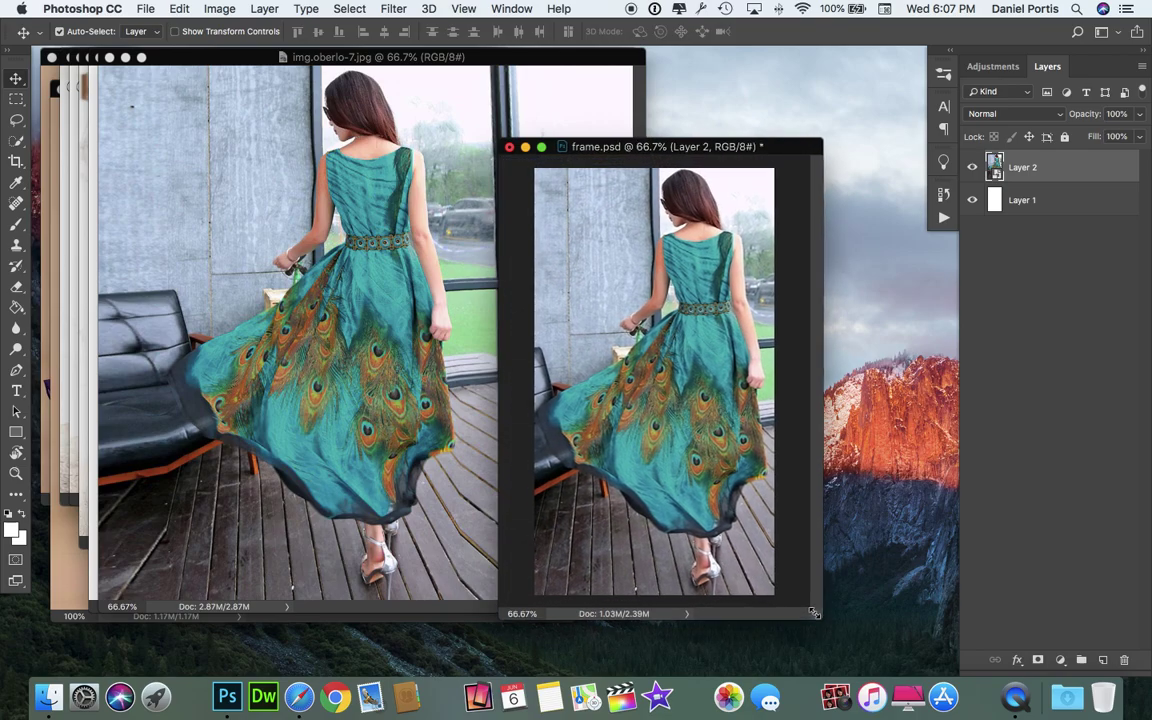